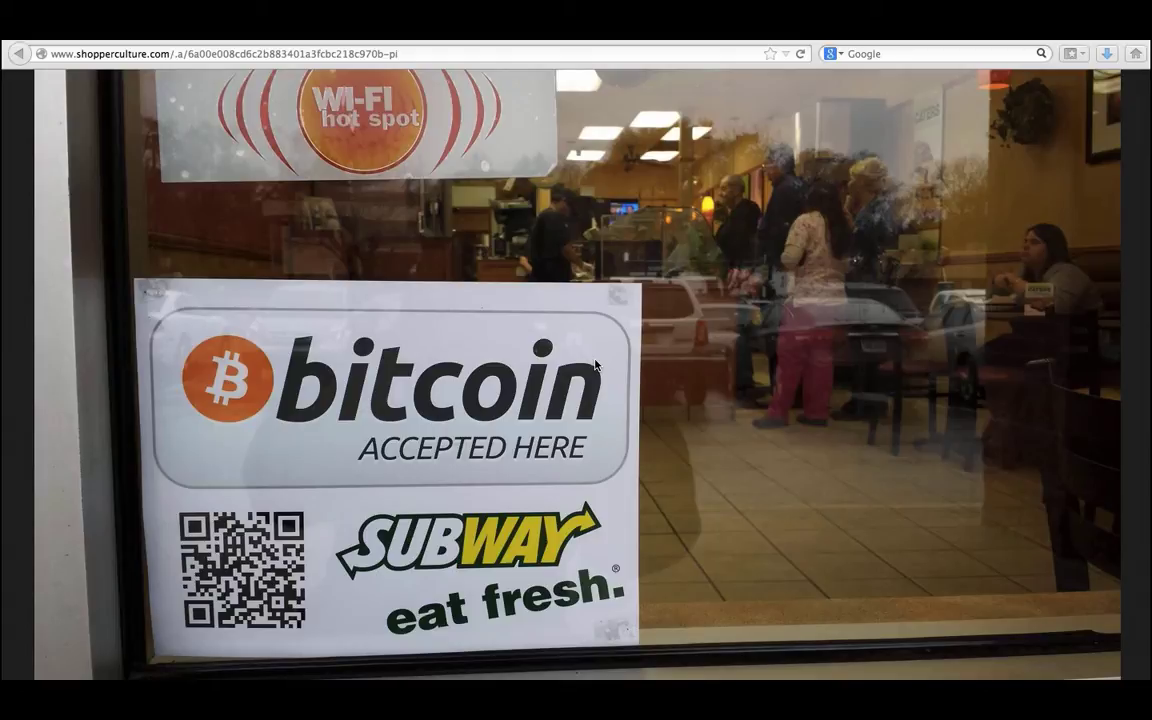
On the Twitter profile, scroll to the Investor.gov fraud-alert tweet and enlarge its photo.
click(600, 41)
scroll(571, 482, down, 10)
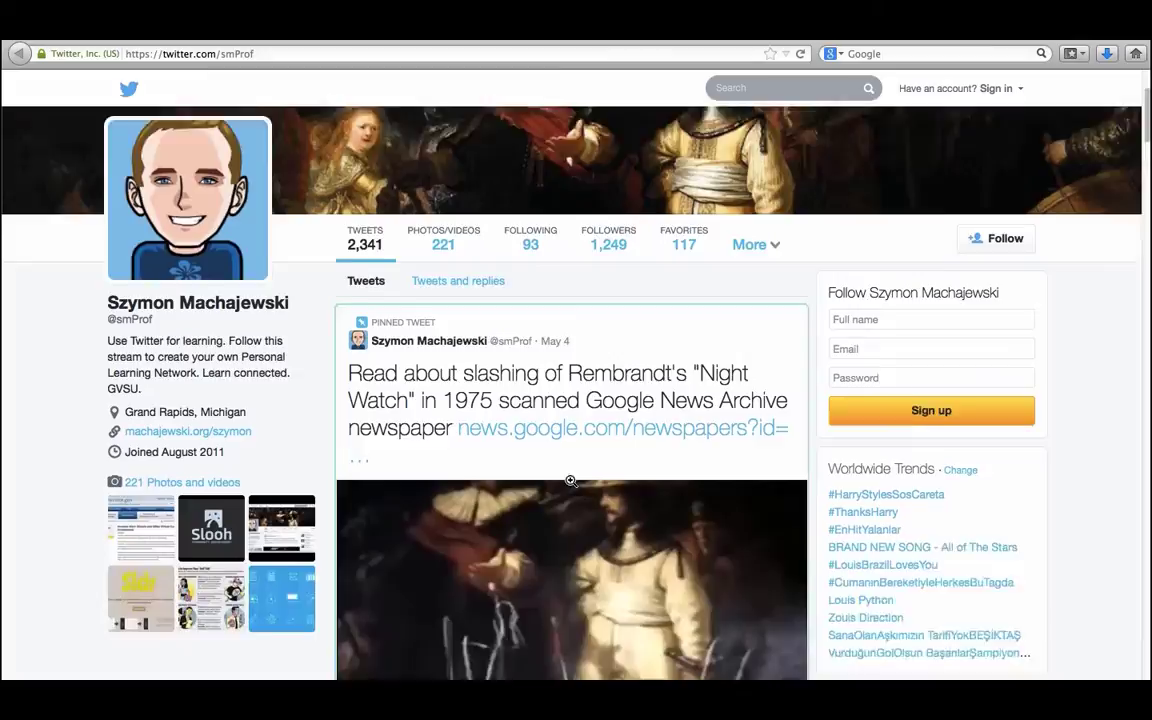
scroll(571, 482, down, 2)
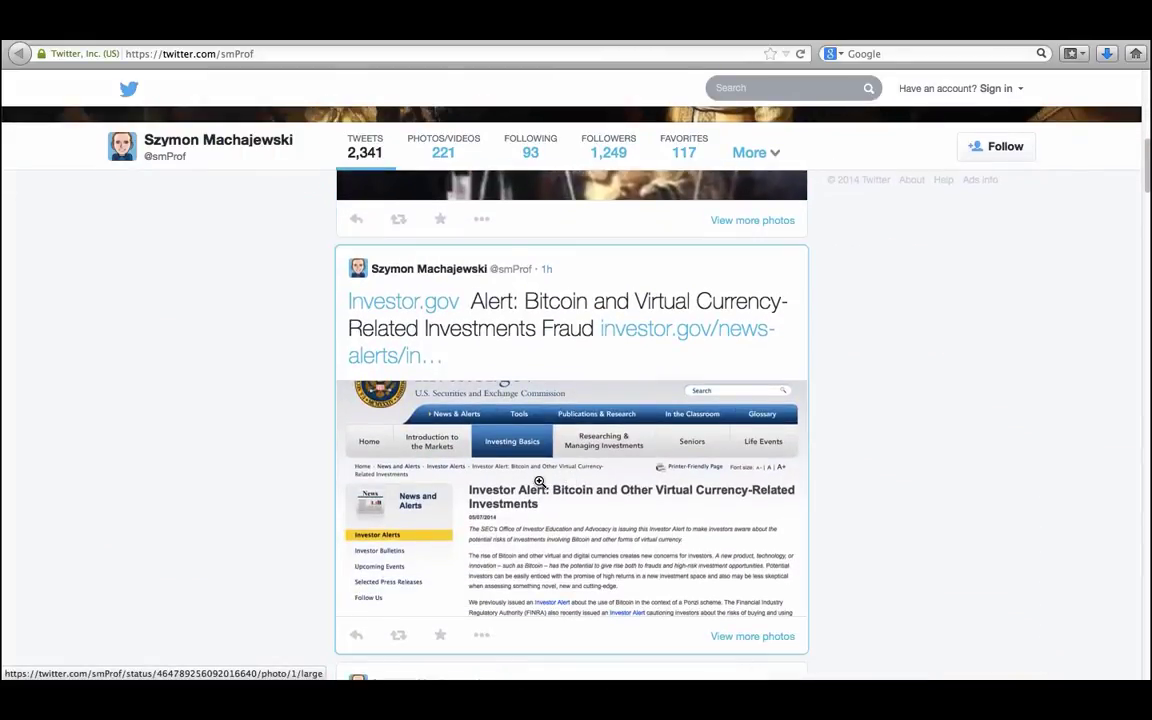
click(539, 482)
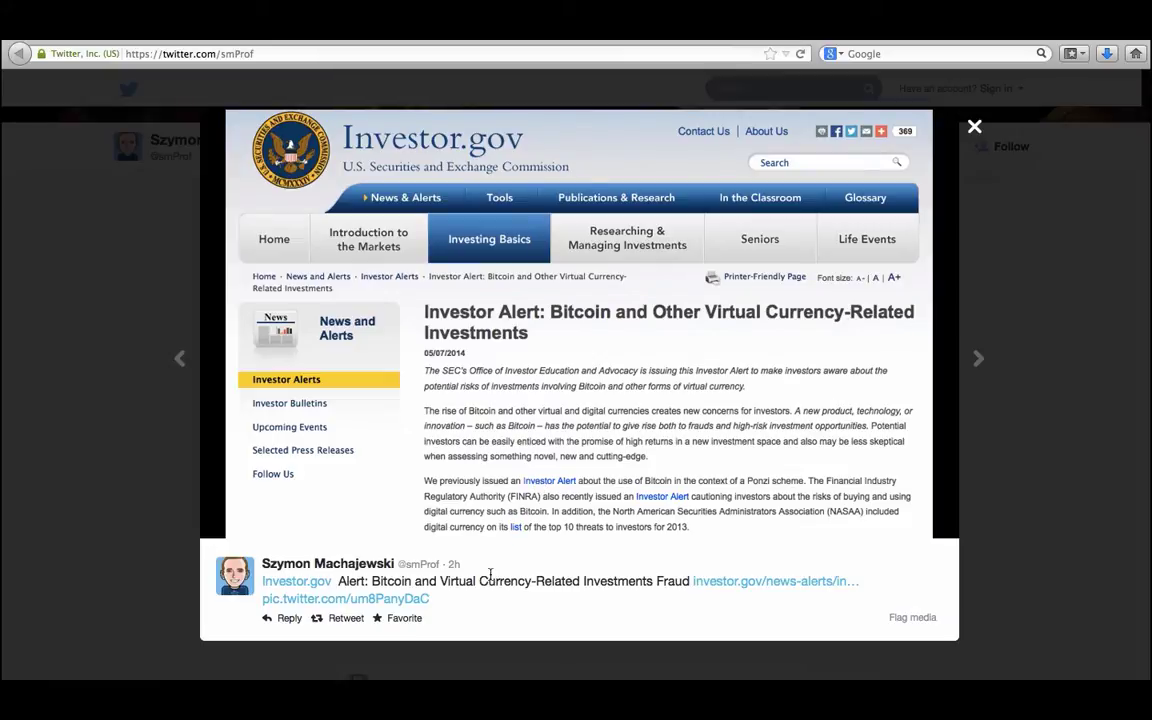
click(703, 586)
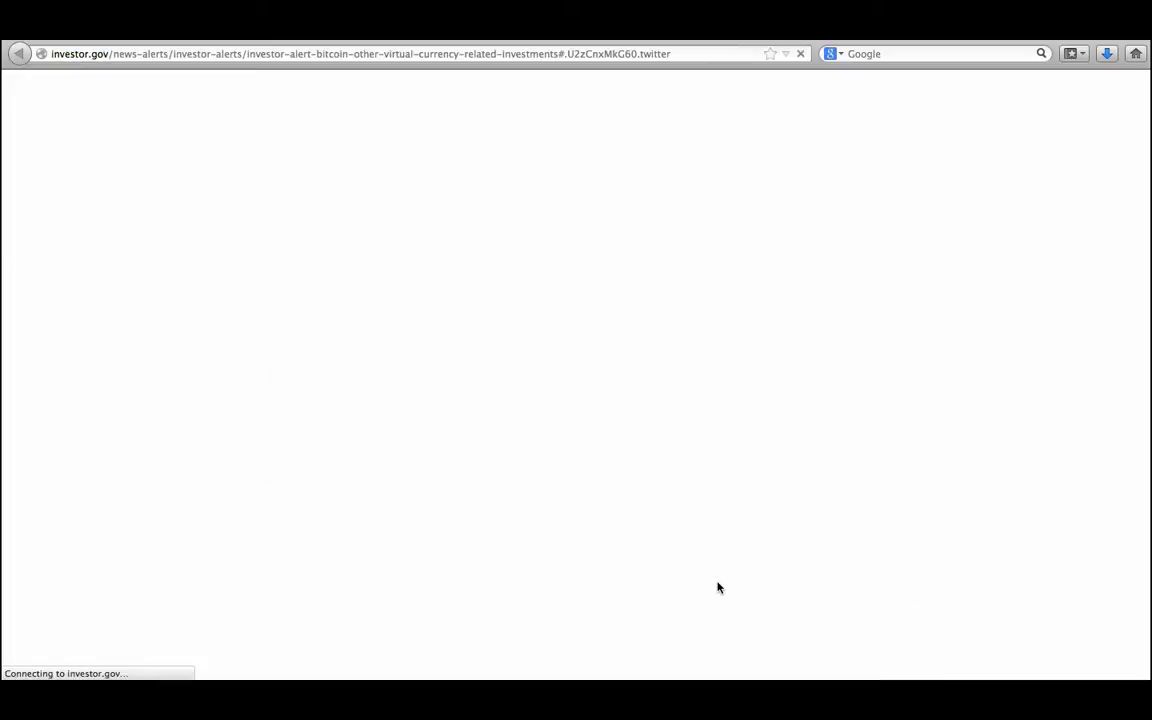
scroll(714, 366, down, 4)
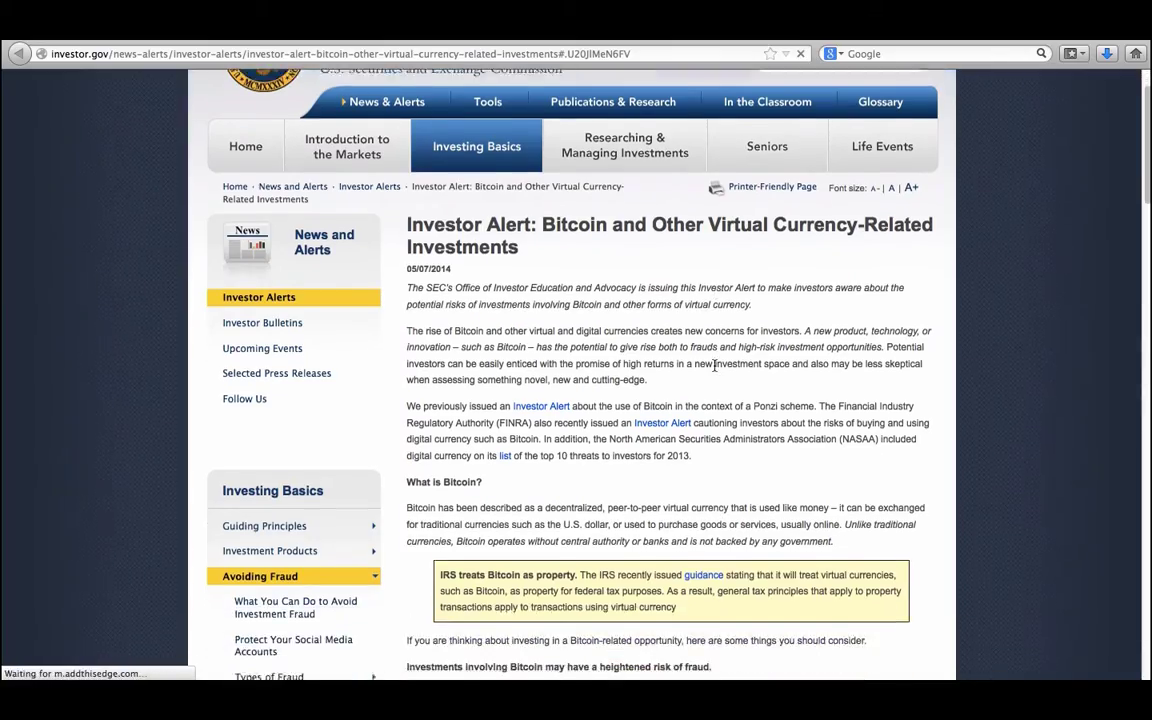
scroll(714, 366, down, 1)
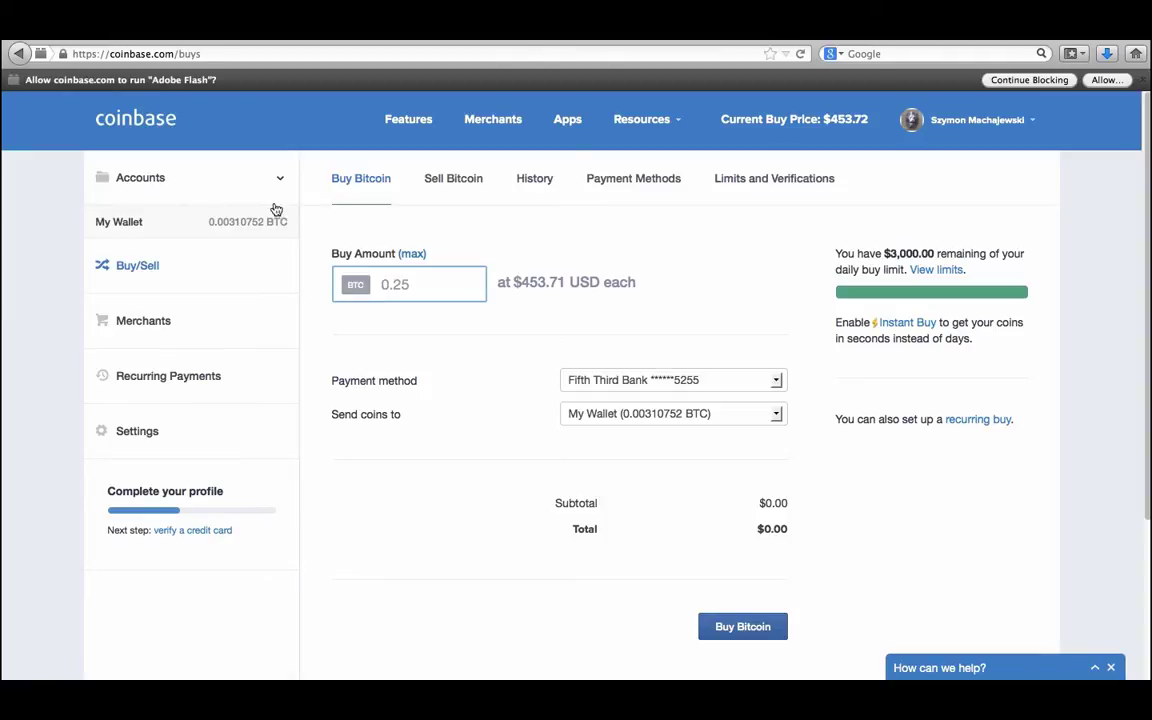
Open My Wallet and sign in to Coinbase with the account e-mail and password.
click(213, 223)
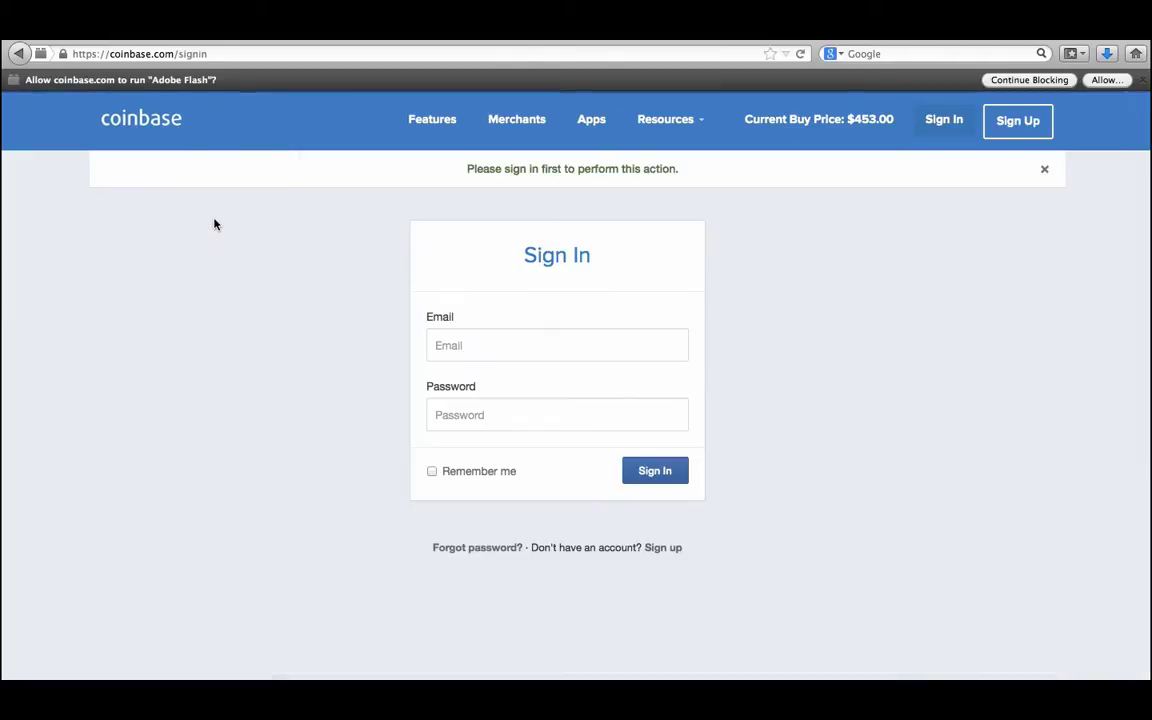
click(496, 346)
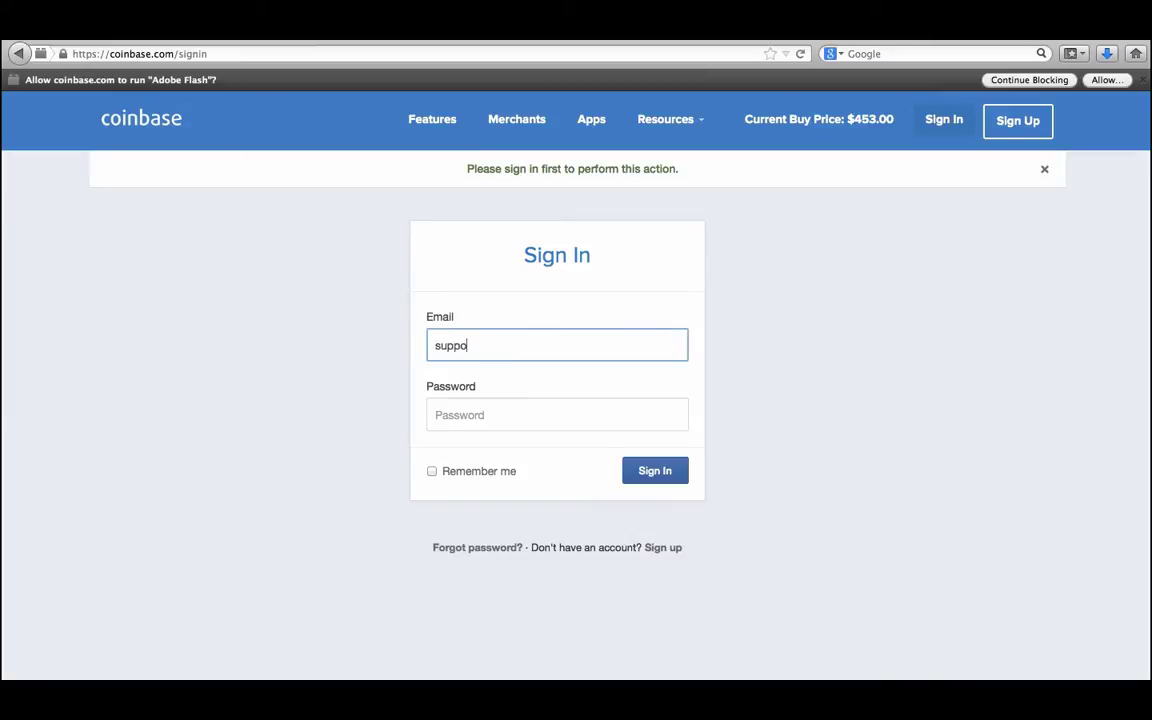
key(Tab)
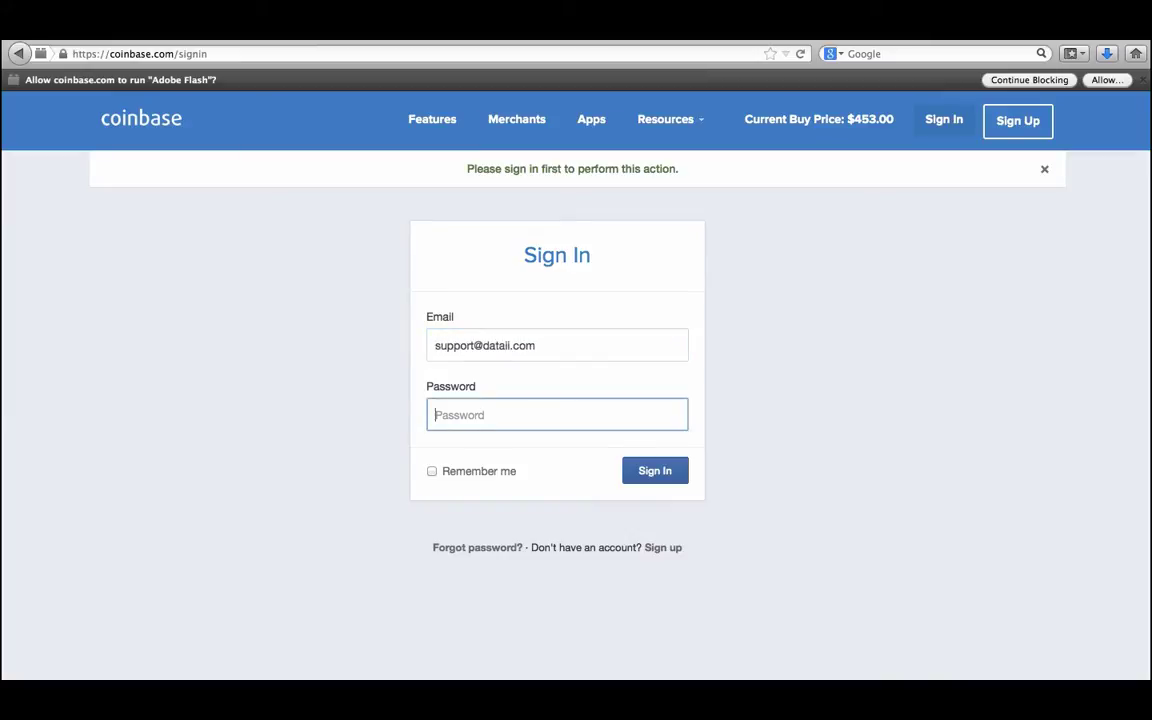
text(••••••••••)
key(Return)
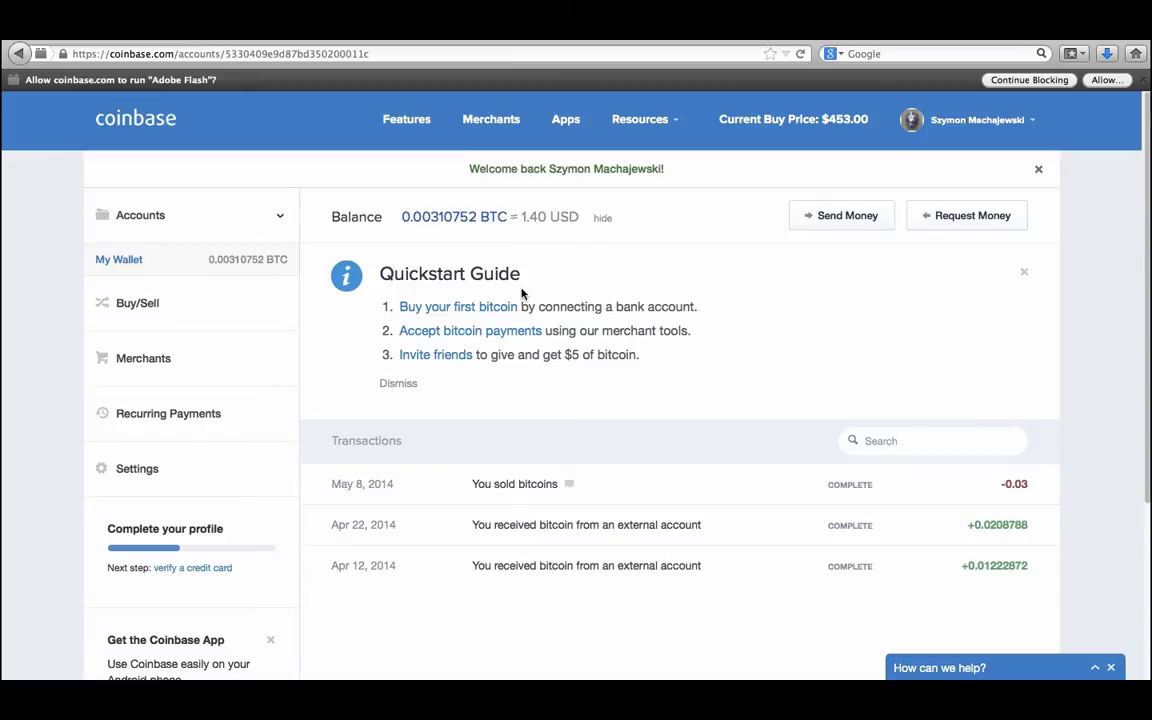
Look over the wallet dashboard, then head into Settings toward the Bitcoin Addresses list.
scroll(521, 293, down, 1)
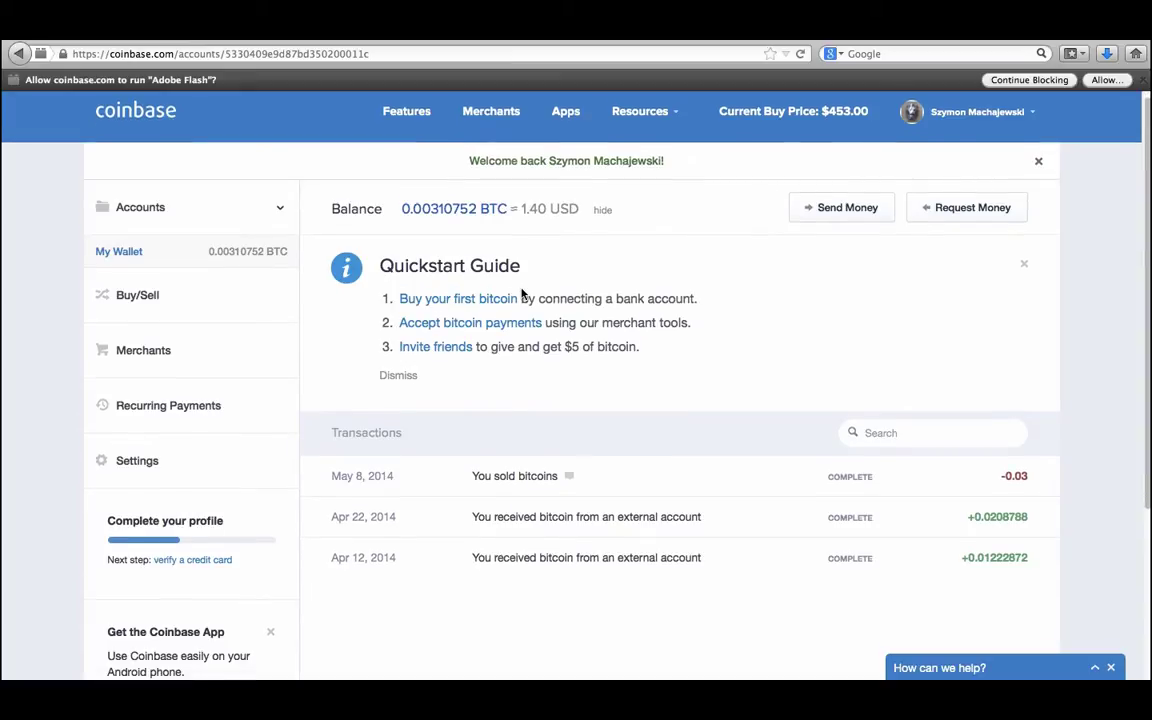
scroll(697, 337, down, 5)
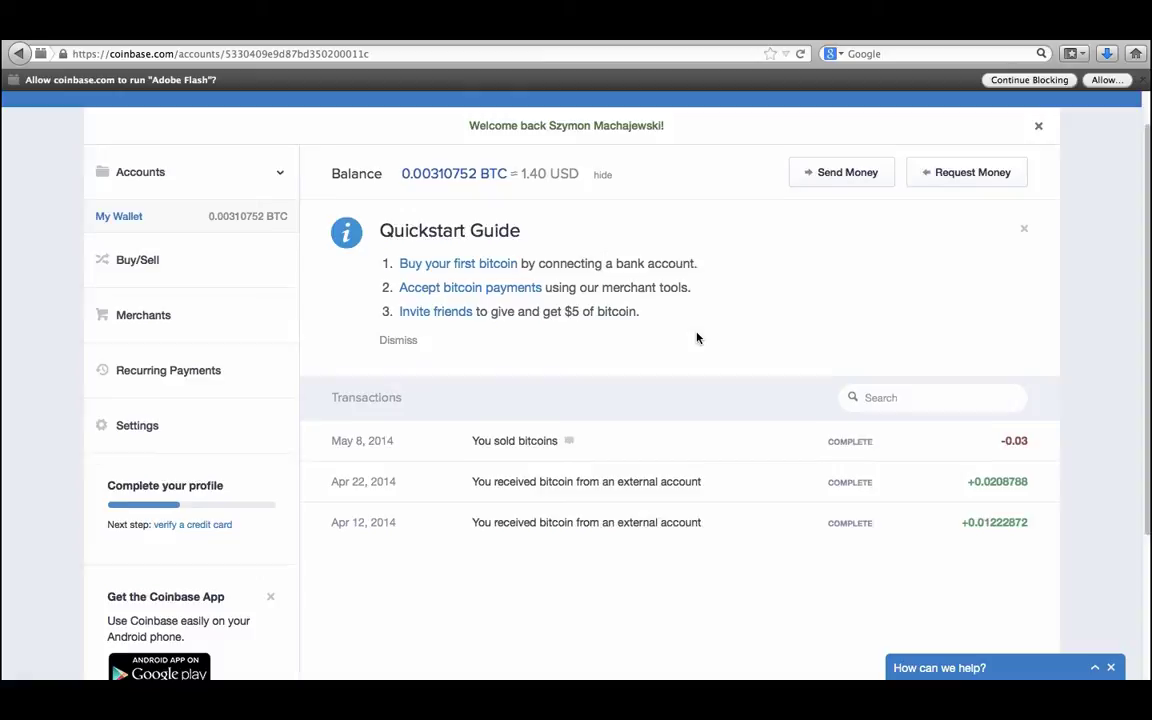
scroll(697, 337, up, 5)
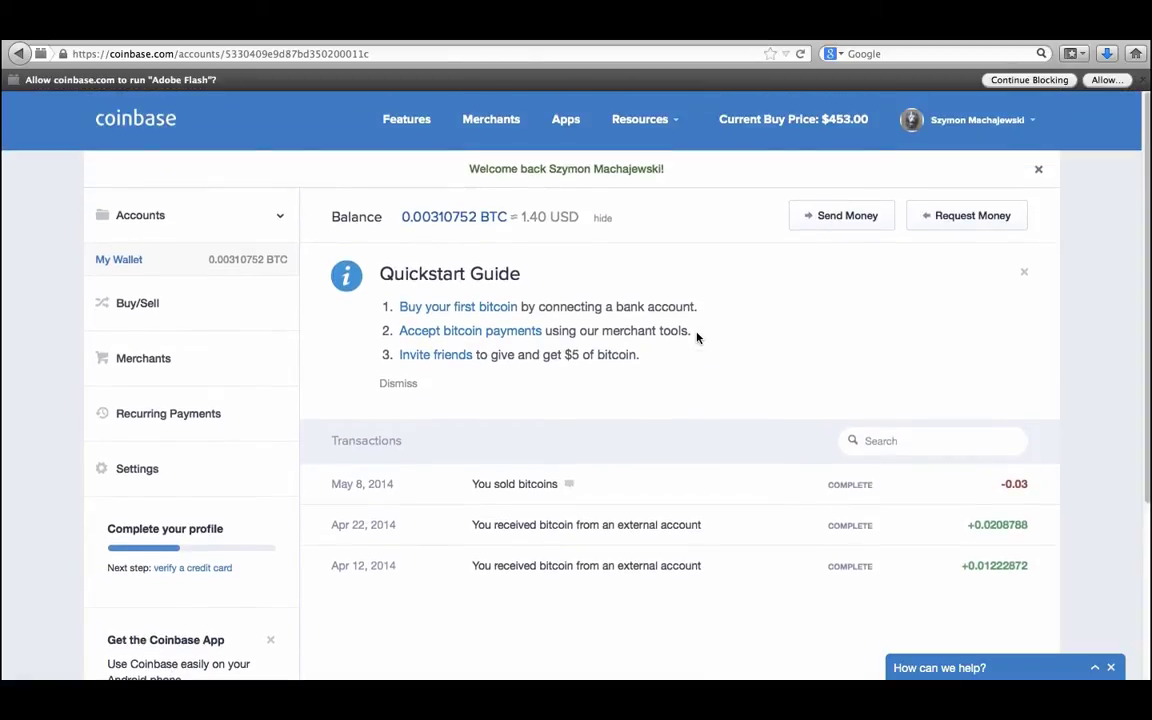
click(674, 124)
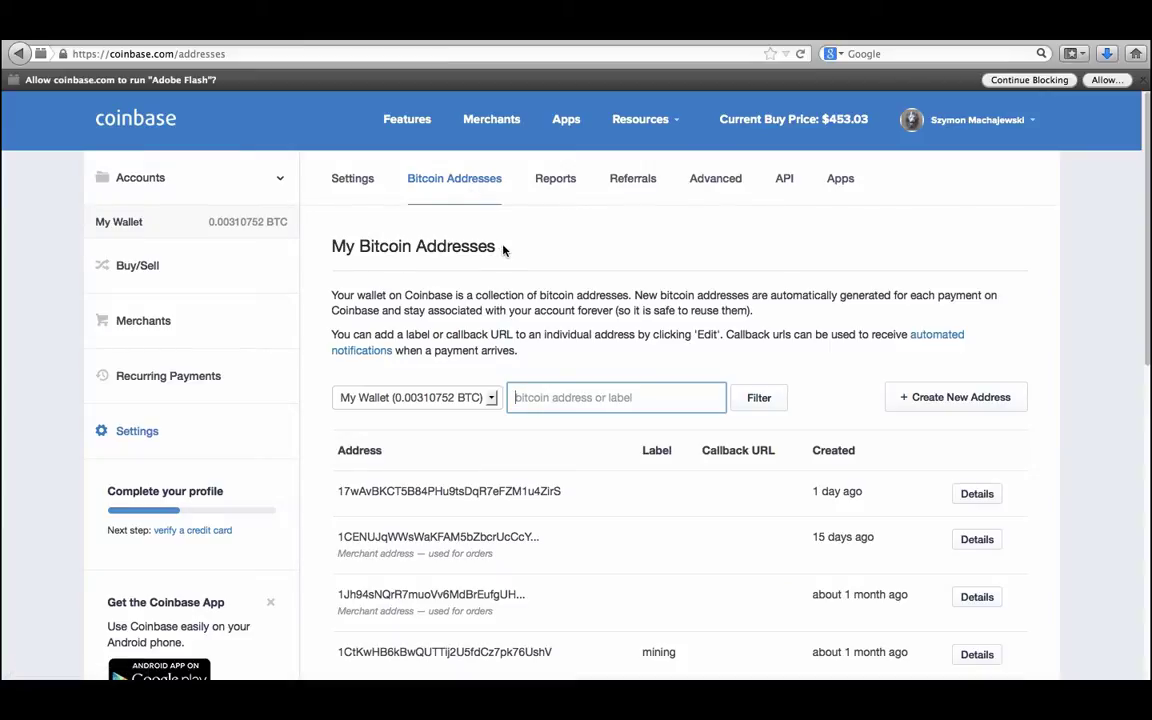
Scroll the address list, then select and deselect the address labelled mining.
scroll(503, 250, down, 5)
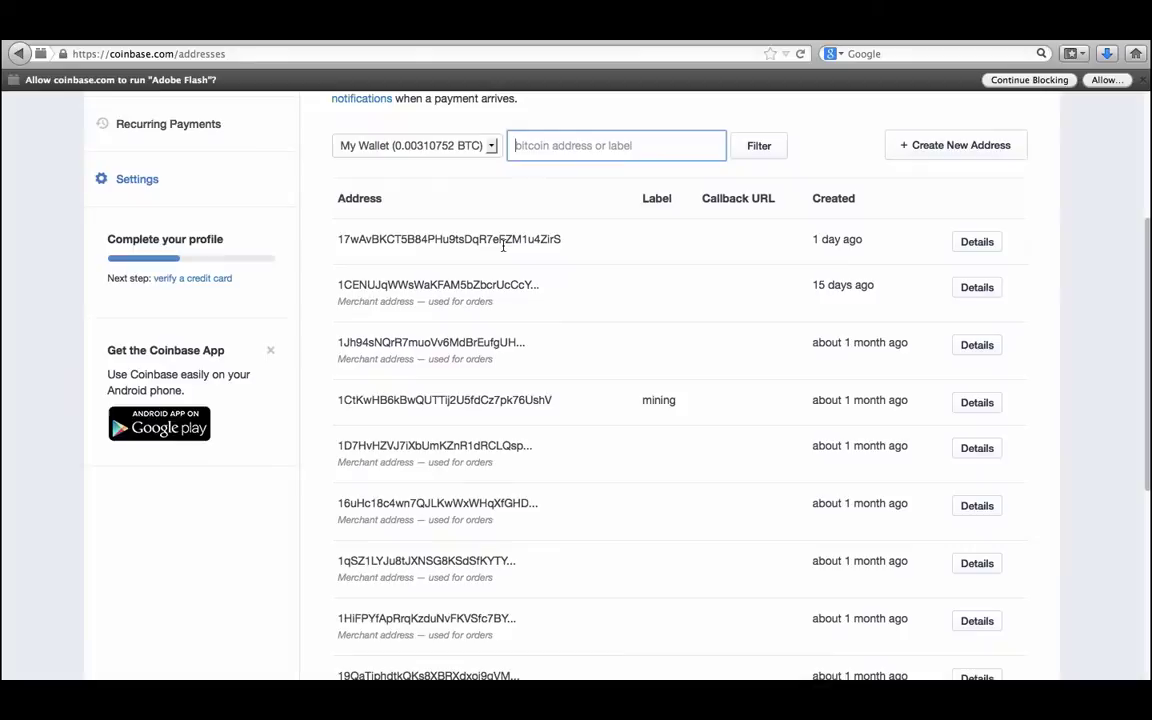
drag(341, 399, 563, 401)
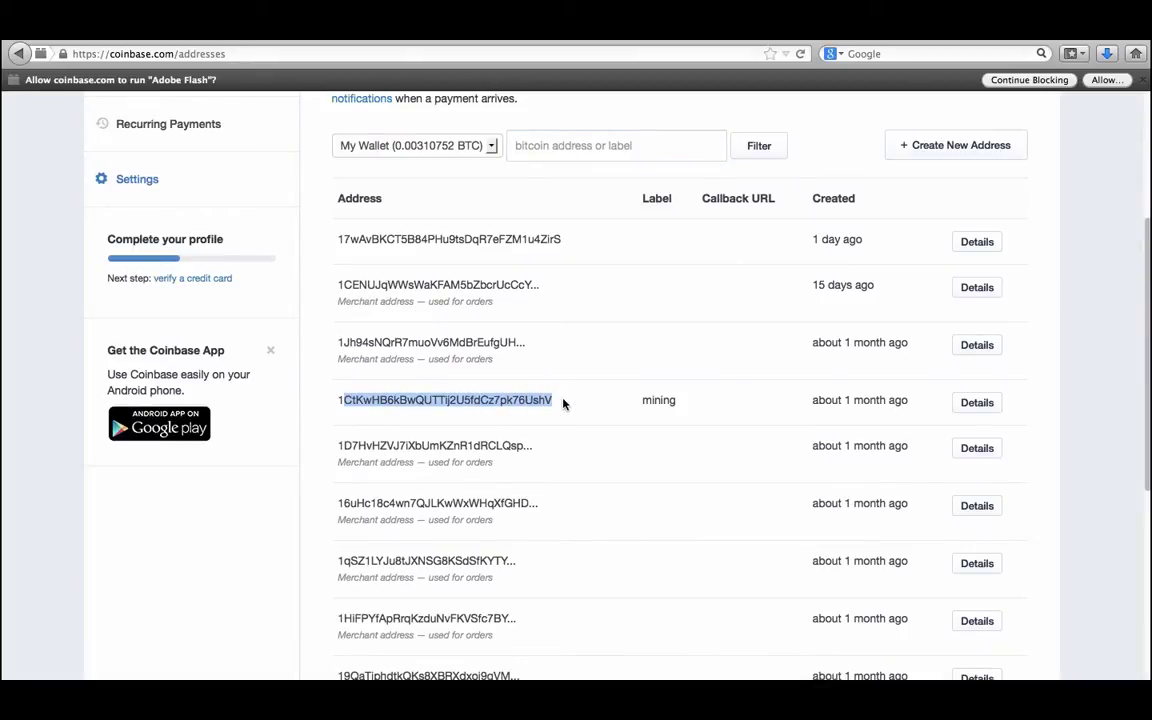
click(563, 401)
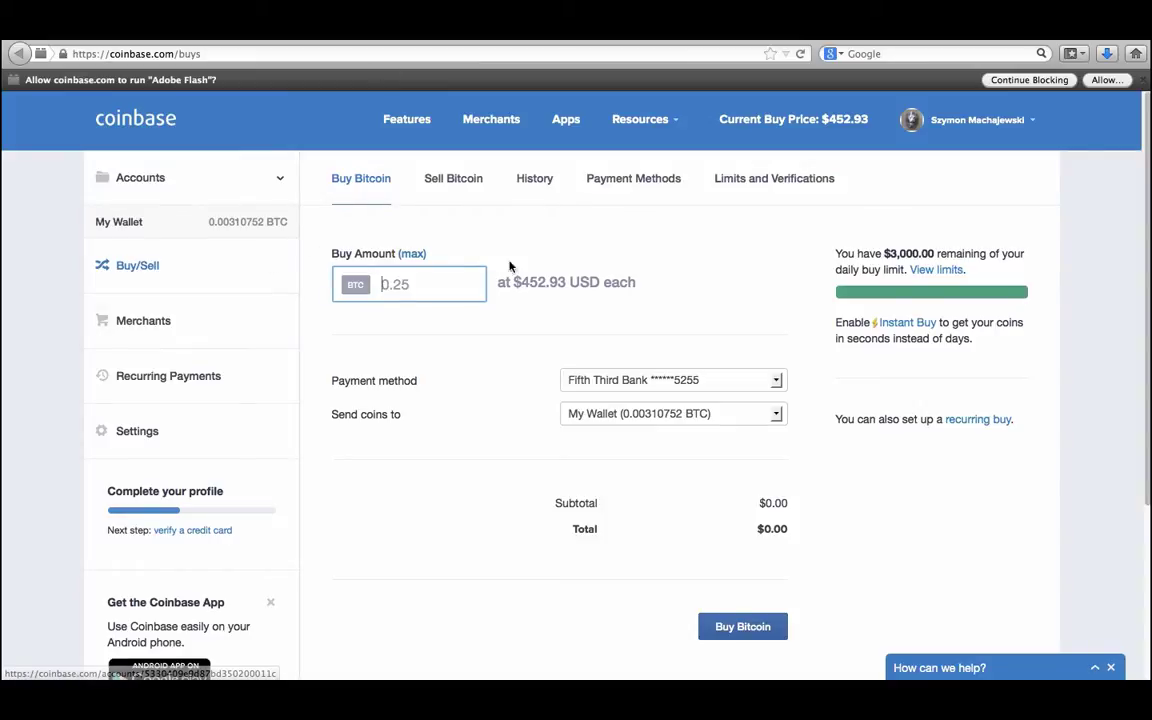
click(693, 385)
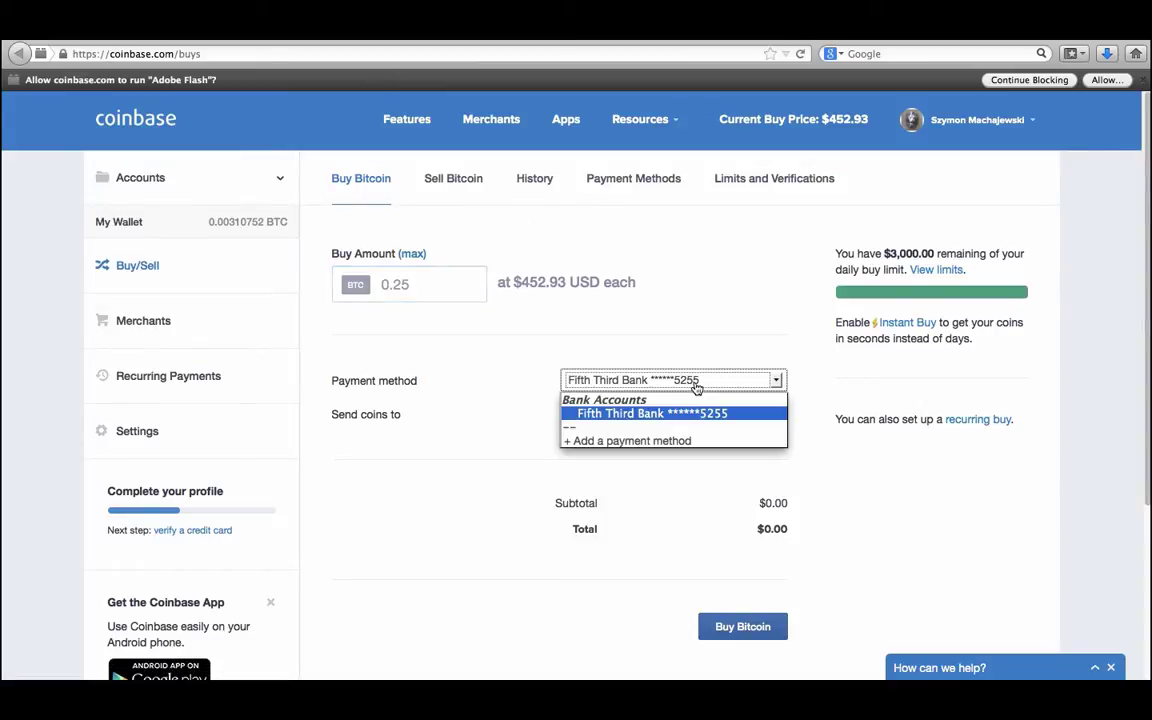
click(704, 340)
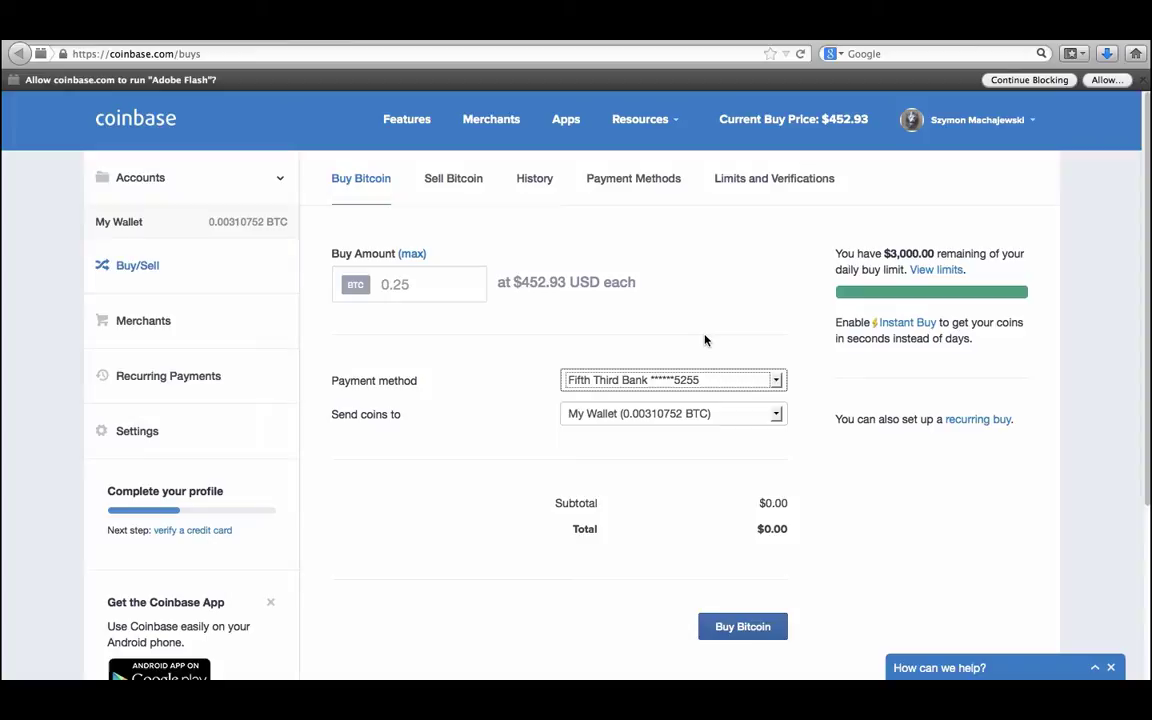
click(519, 284)
drag(519, 284, 566, 277)
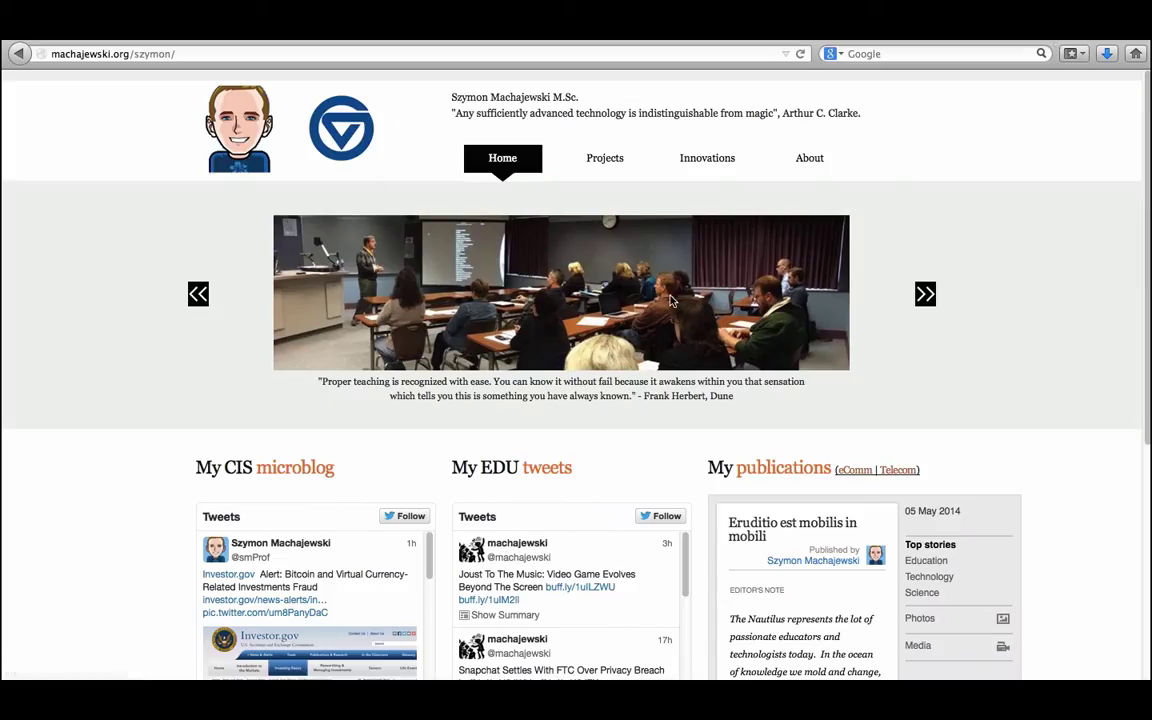
Go to the site's About page and follow its Support My Research link at the bottom.
click(812, 160)
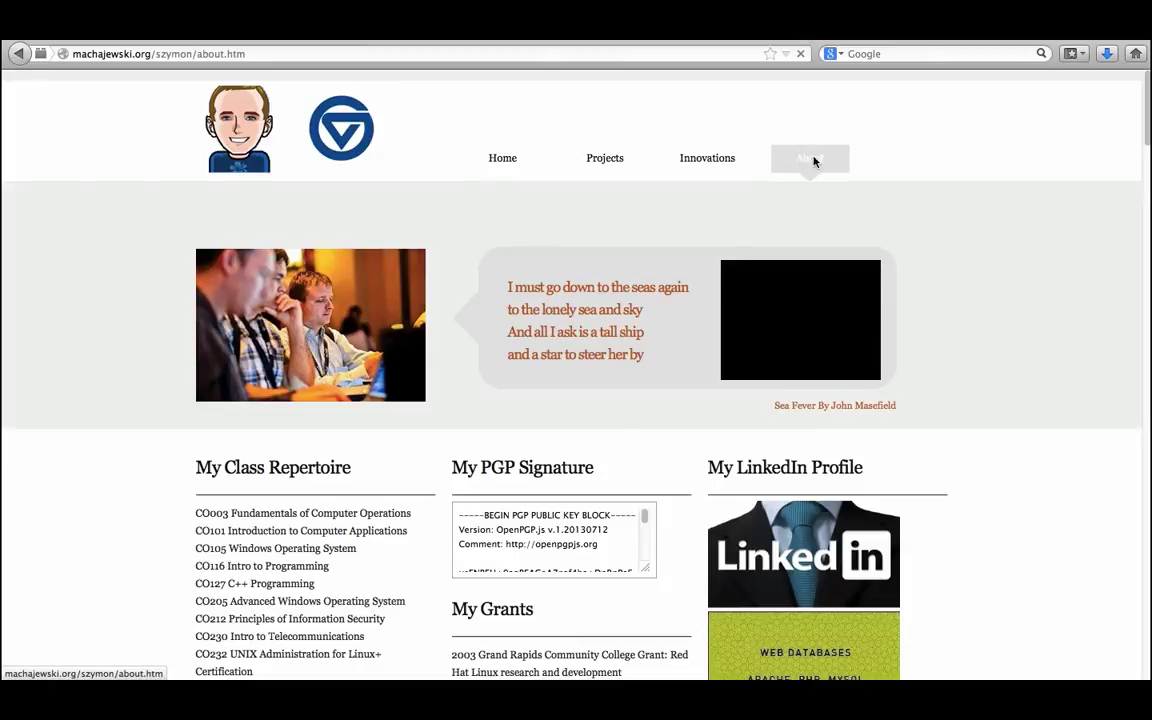
scroll(617, 430, down, 15)
scroll(617, 430, down, 20)
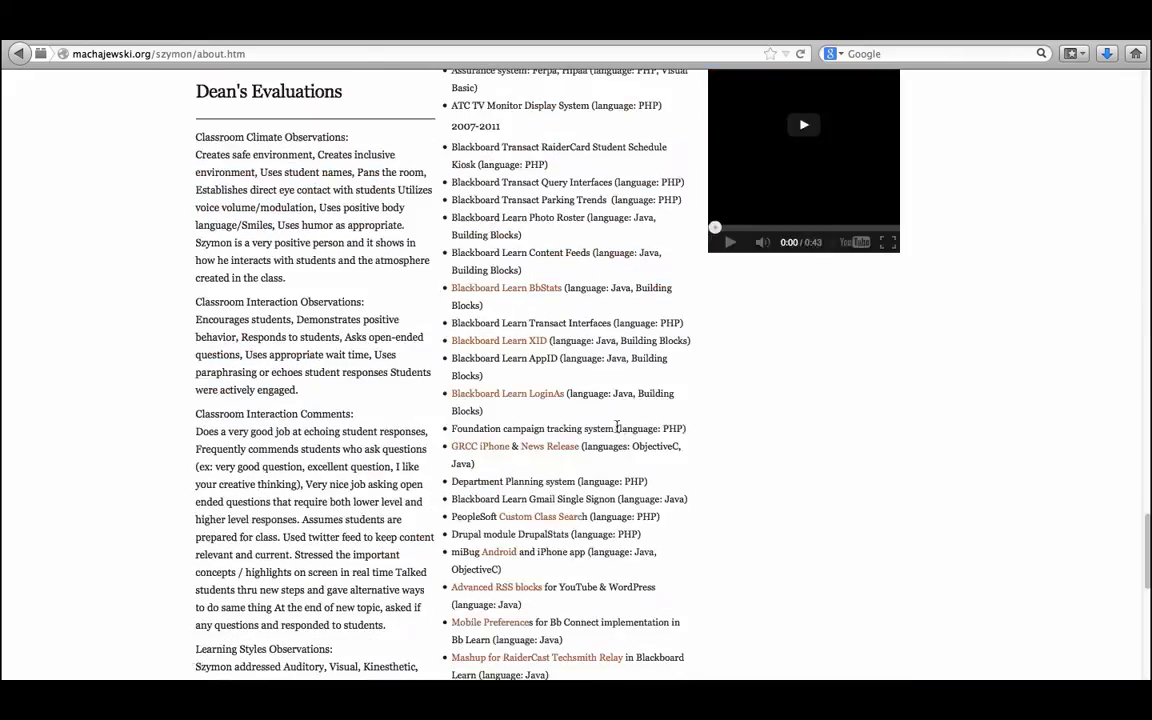
click(576, 621)
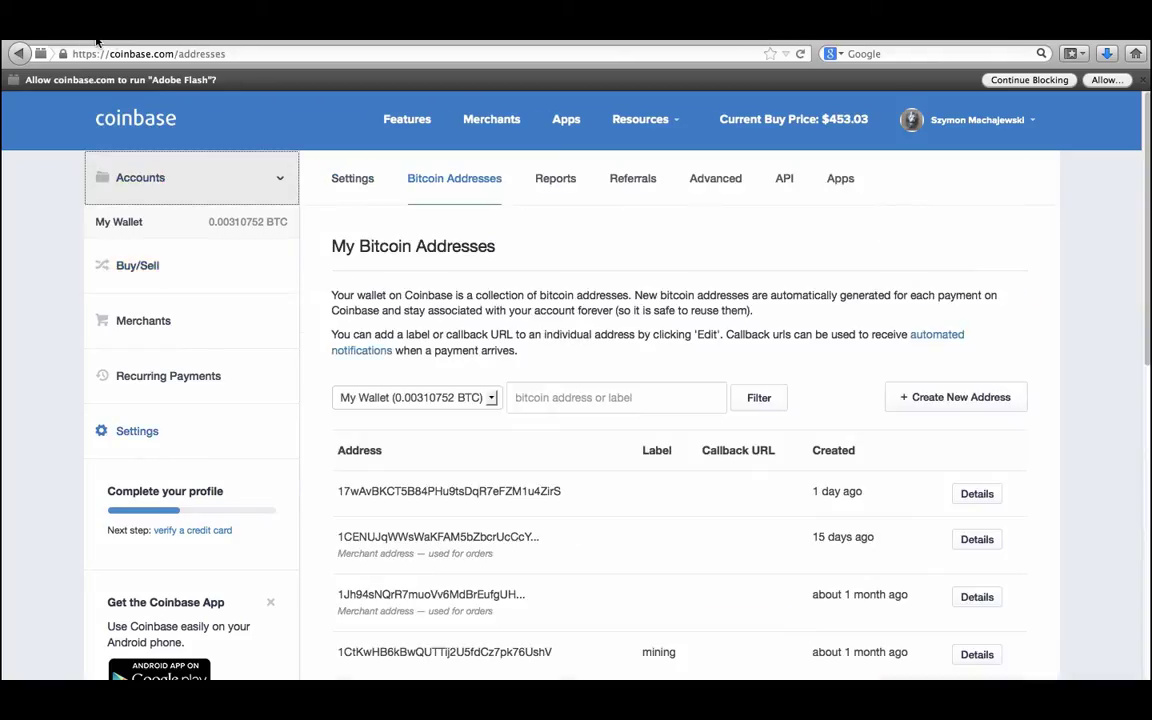
Select the full address labelled mining, then return to the ScryptGuild pool tab.
scroll(543, 513, down, 1)
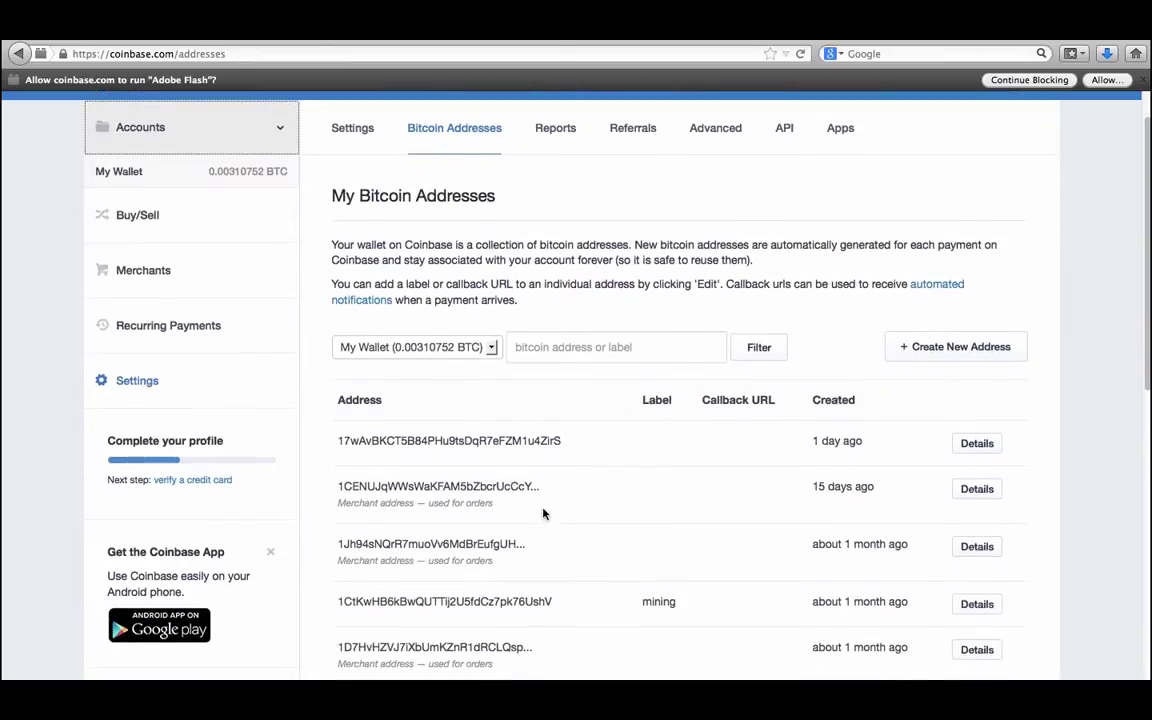
double_click(489, 602)
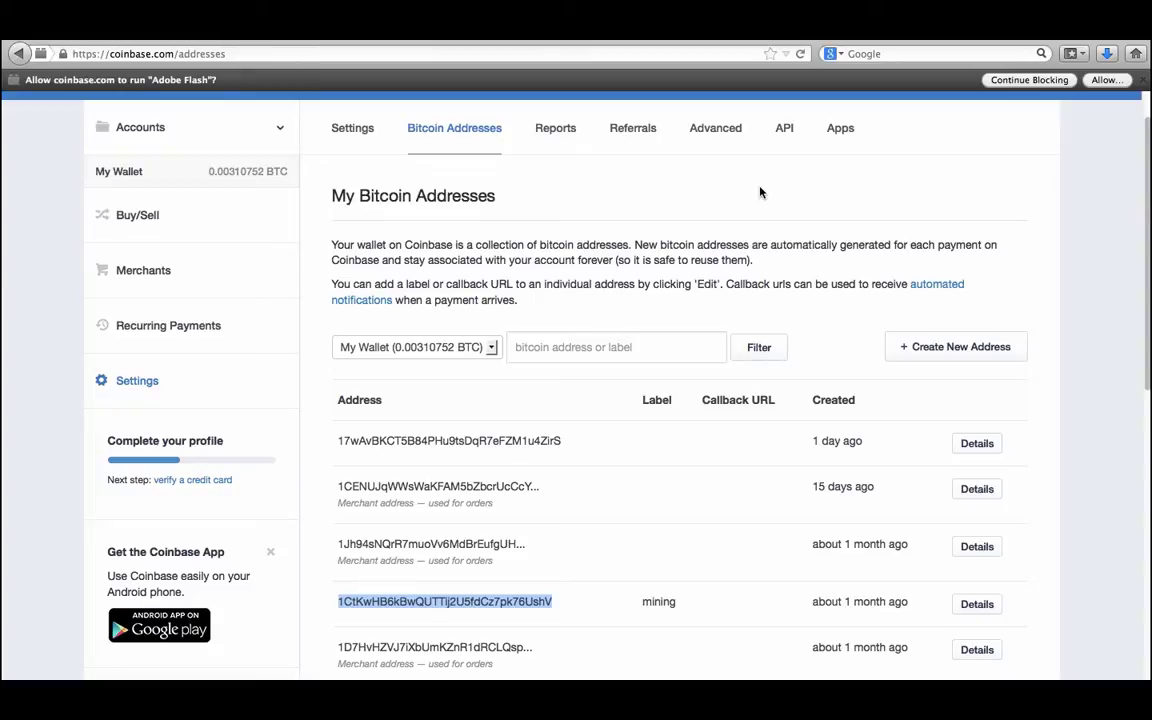
click(810, 40)
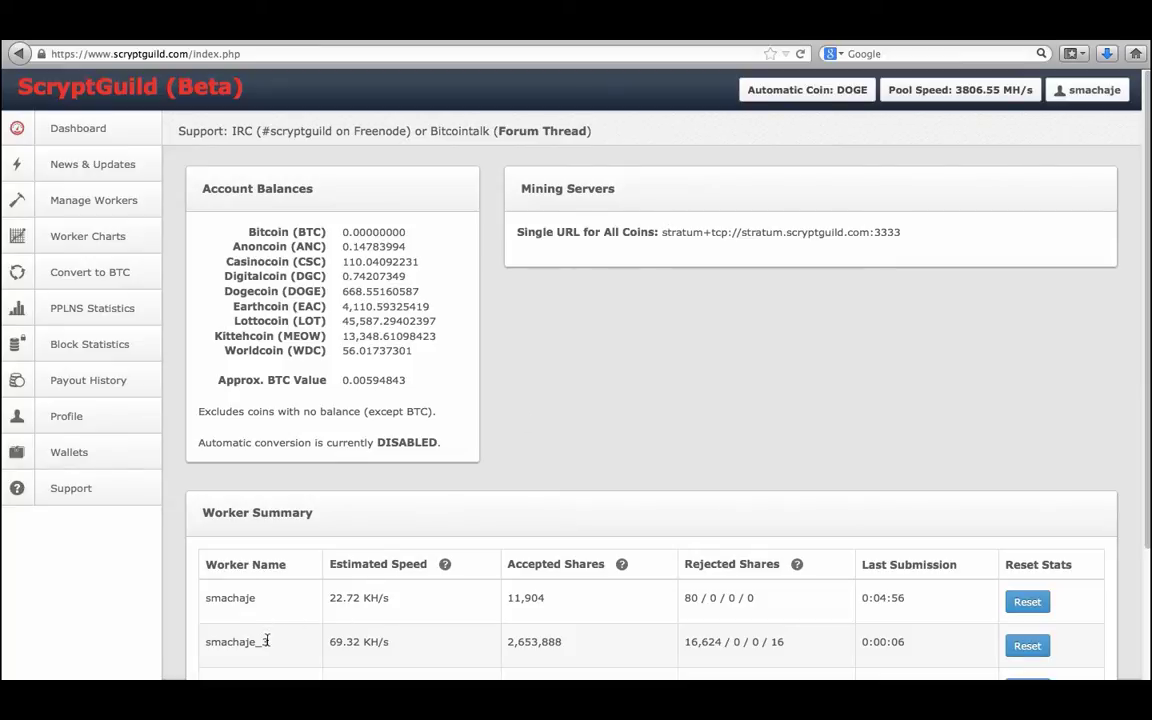
Scroll through the ScryptGuild Account Balances and Worker Summary panels.
scroll(267, 640, down, 1)
scroll(267, 640, down, 2)
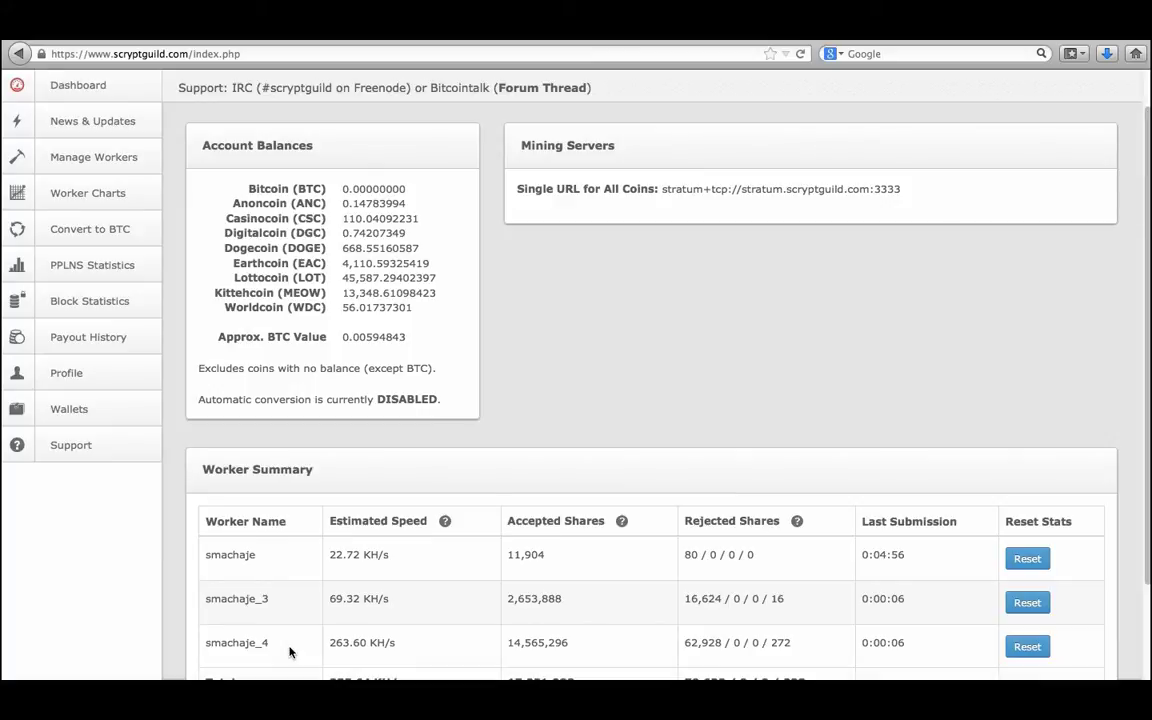
scroll(289, 652, up, 2)
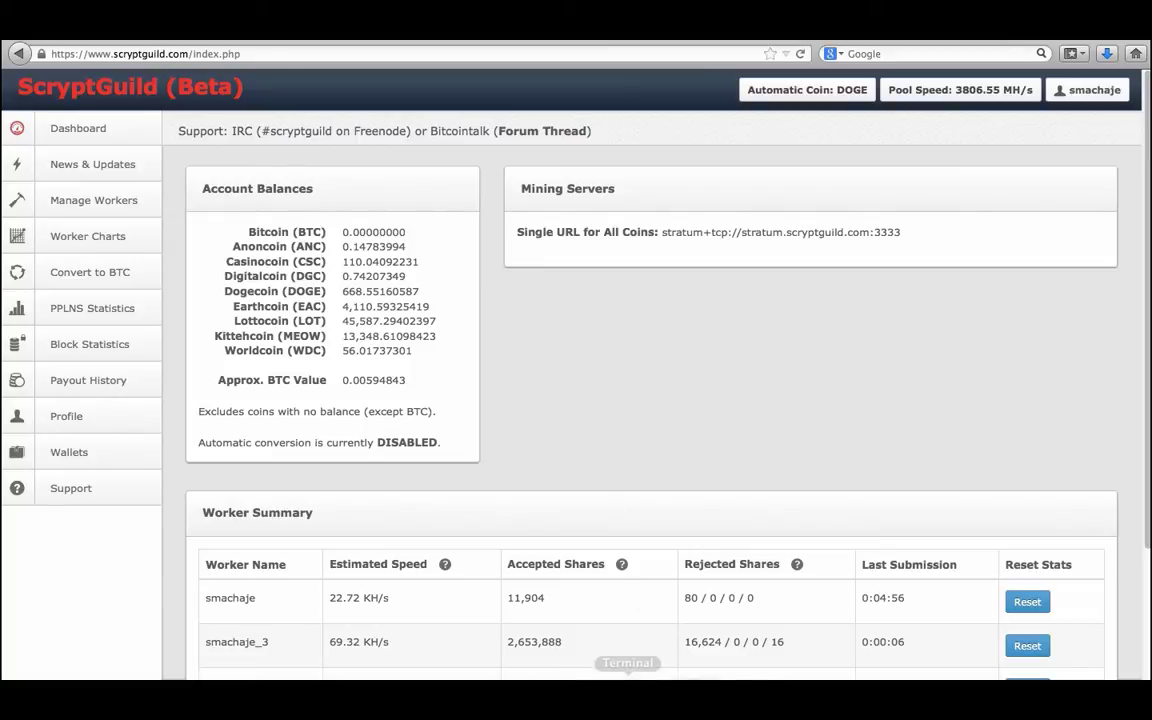
Bring the mining Terminal to the front and list the mining folder with ls.
mouse_move(628, 660)
click(628, 635)
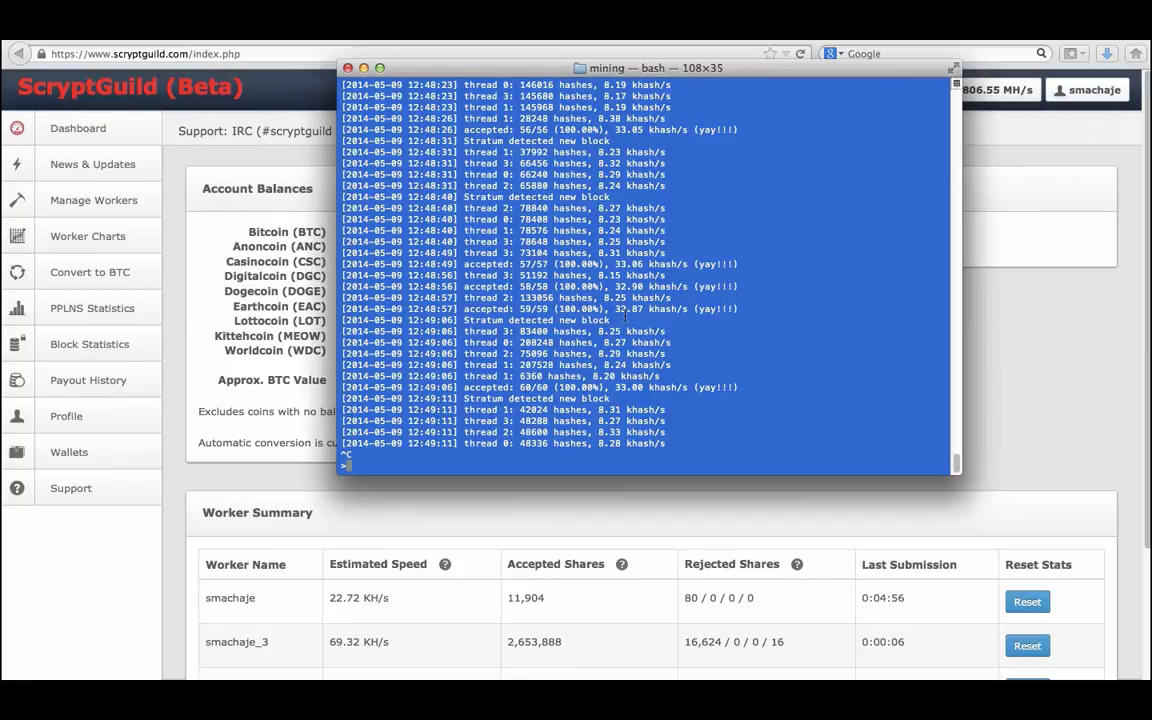
text(ls)
key(Return)
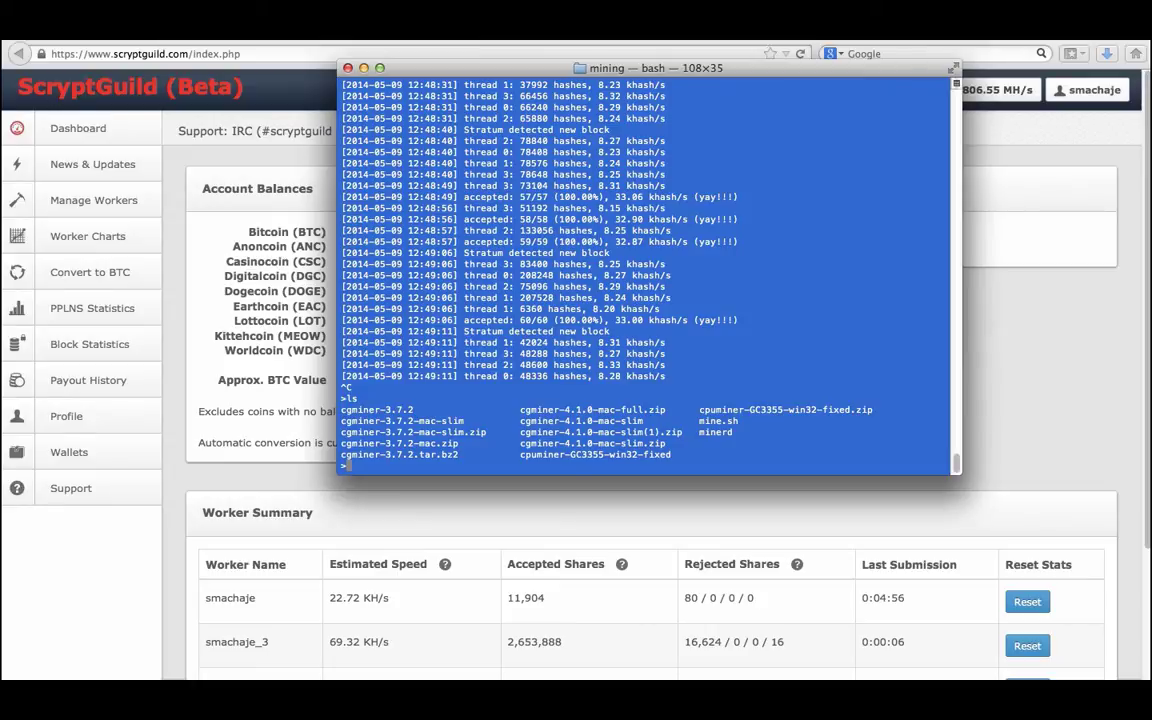
Display mine.sh with more and select the stratum pool address in its minerd line.
text(more mine.sh)
key(Return)
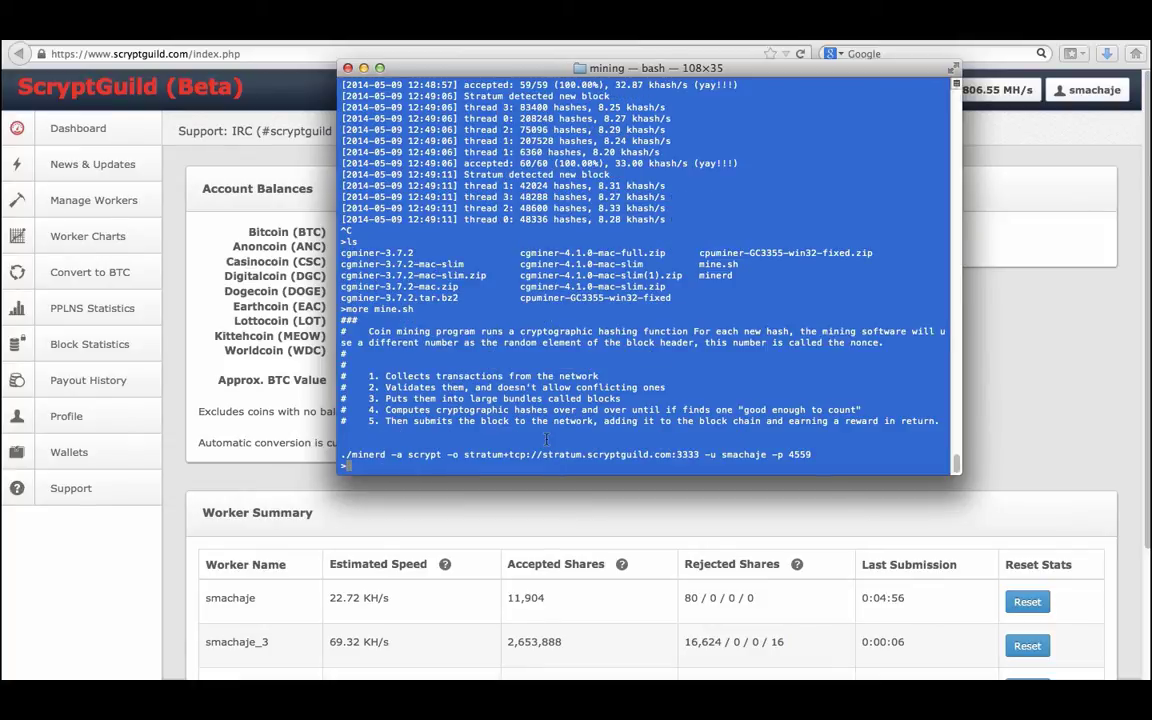
click(463, 454)
drag(463, 454, 699, 454)
Restart the miner by running sh mine.sh in the Terminal.
click(373, 454)
text(sh mine.sh)
key(Return)
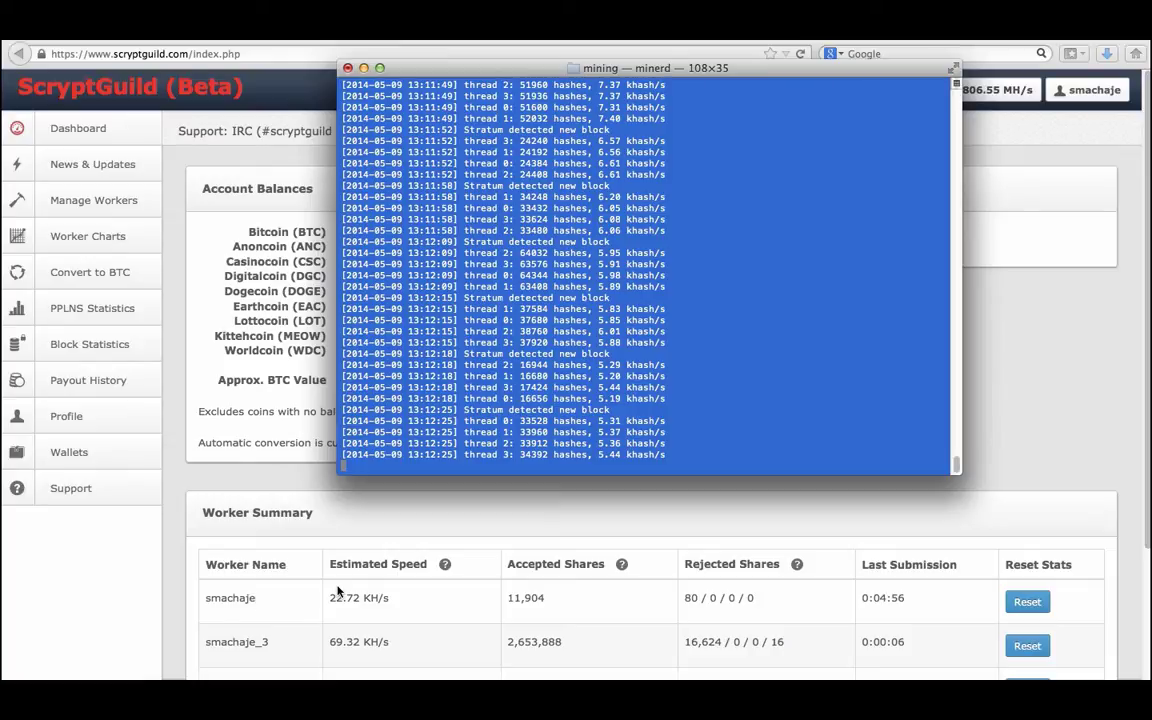
Scroll the ScryptGuild dashboard to show every worker row and the 355.64 KH/s Total.
scroll(478, 576, down, 3)
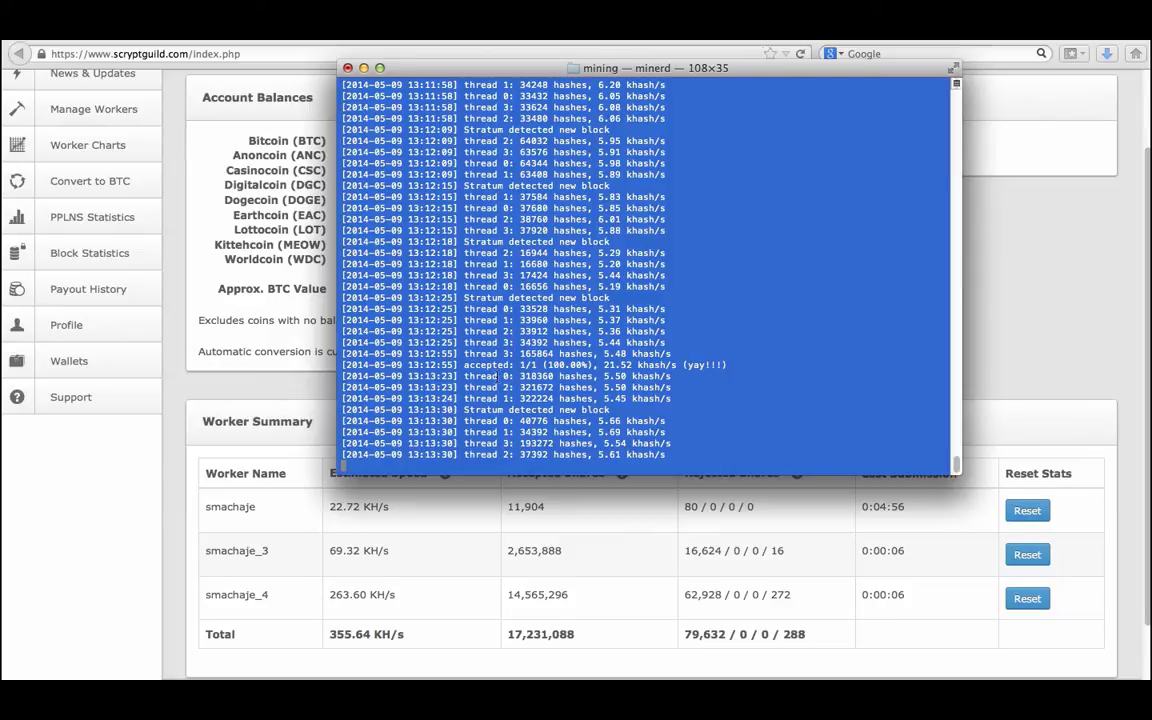
Stop the terminal miner and return to the top of the ScryptGuild dashboard.
key(ctrl+c)
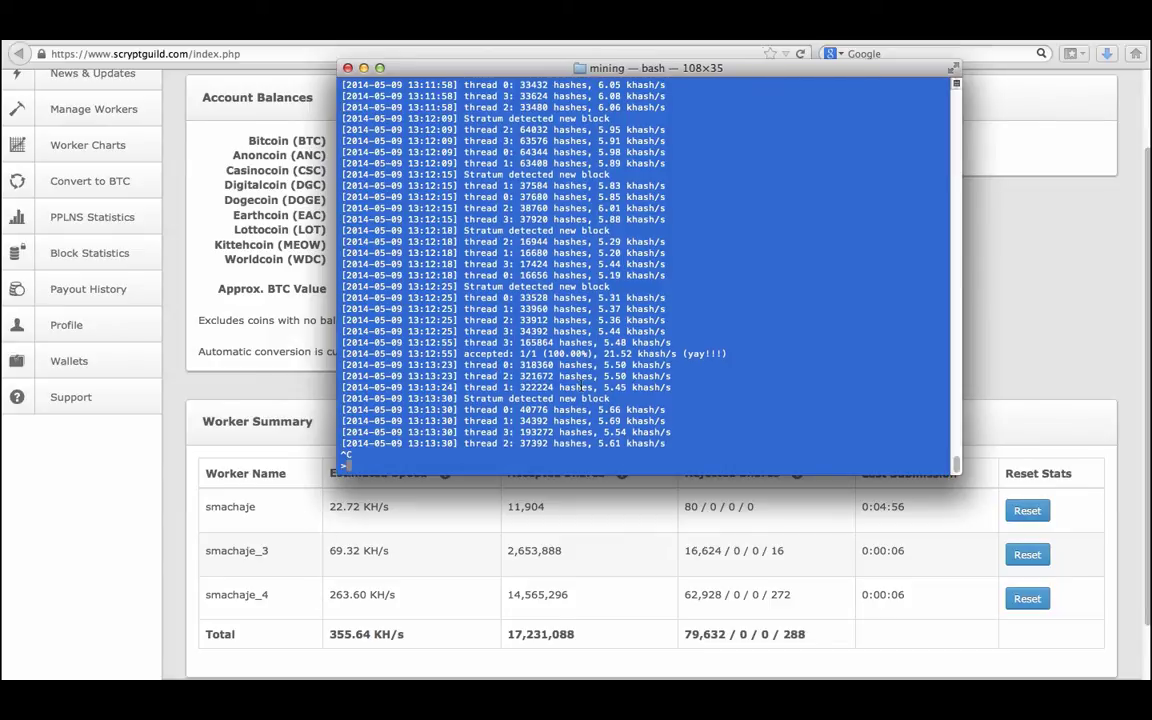
click(293, 433)
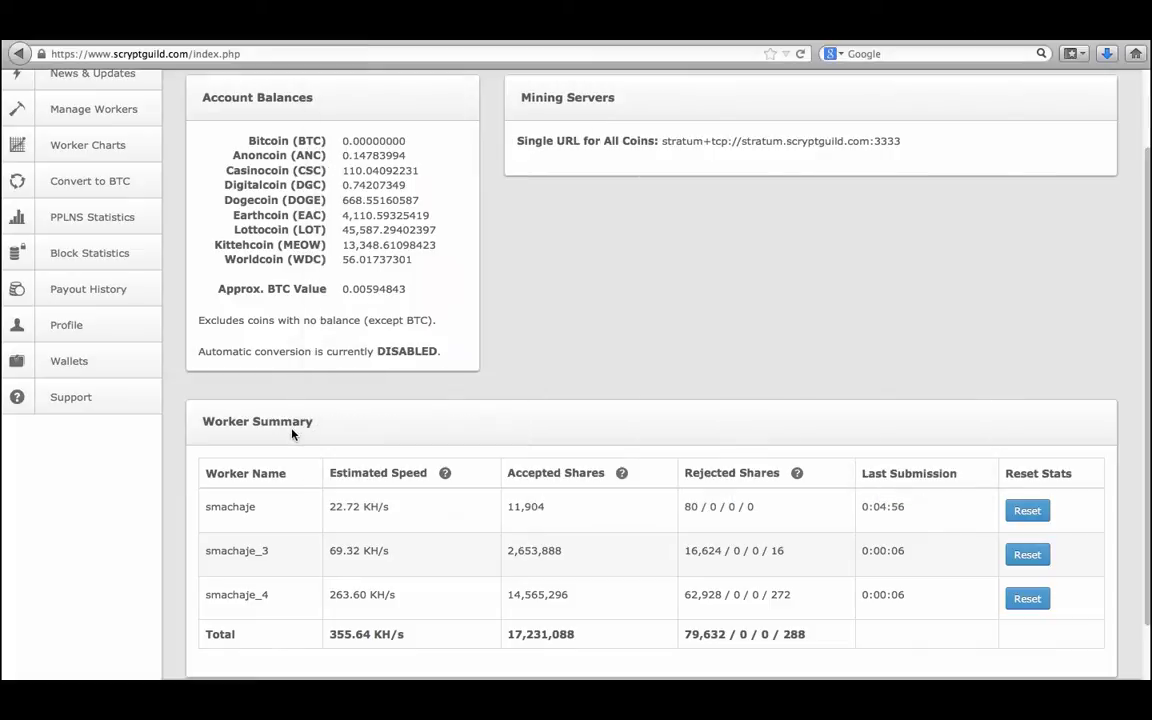
scroll(463, 481, up, 1)
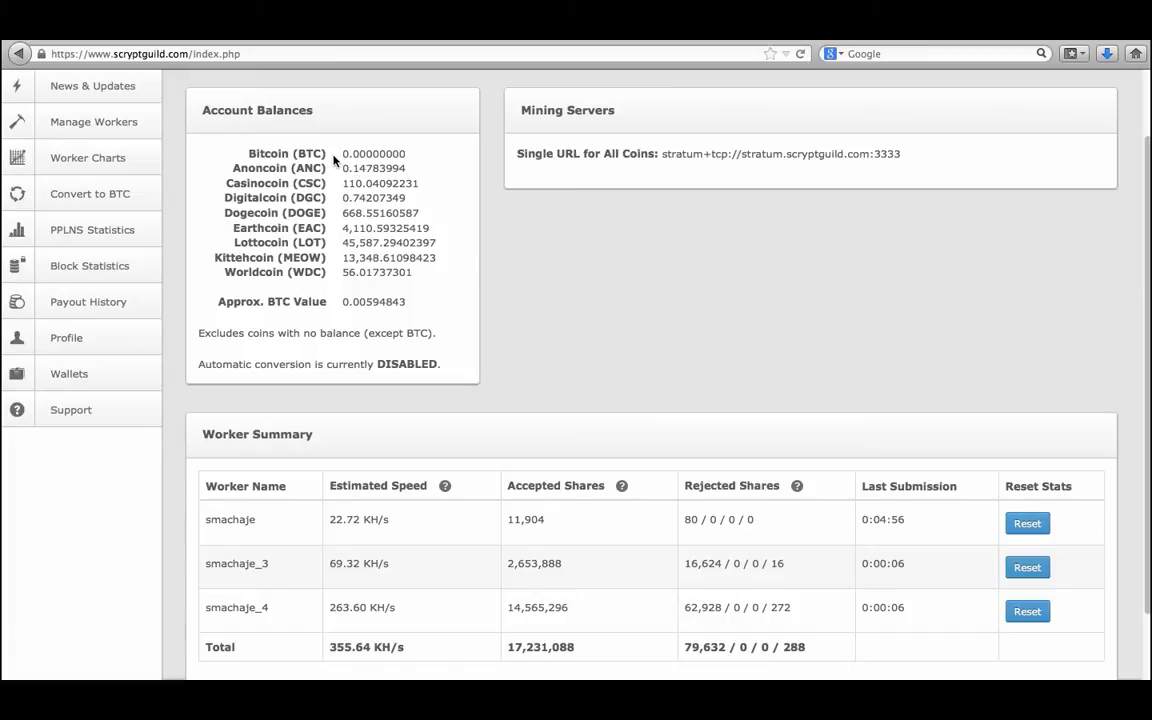
scroll(334, 158, up, 2)
scroll(334, 160, up, 3)
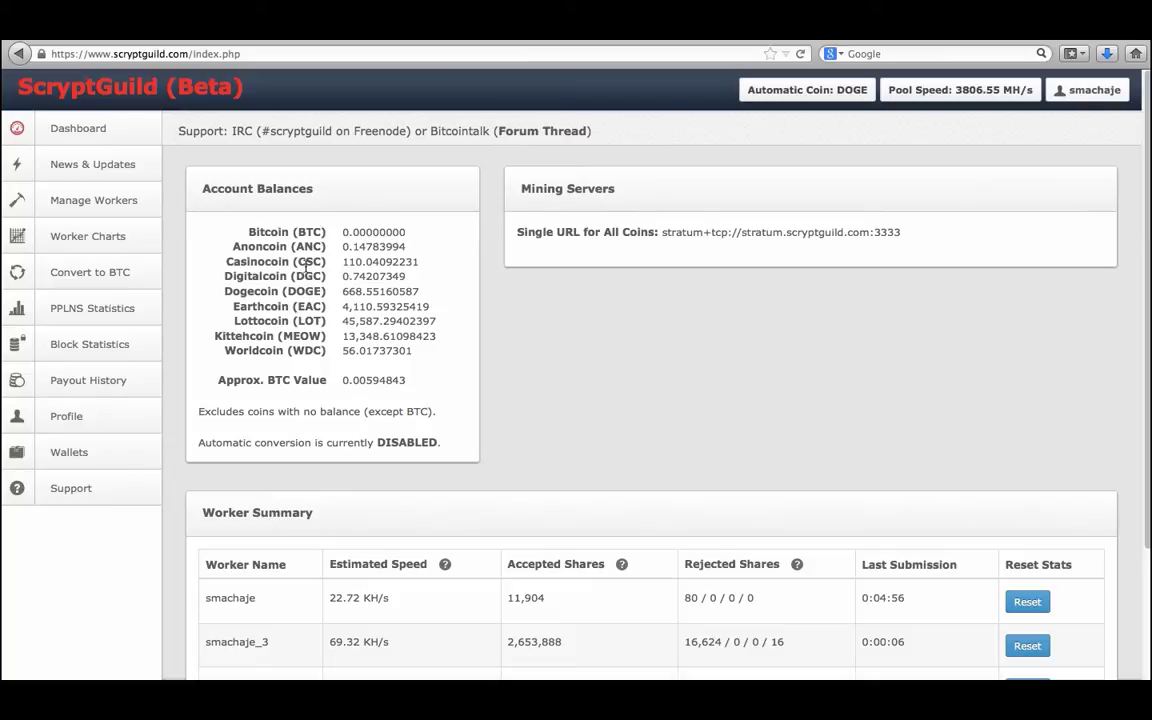
Select the confirmed BTC payout address on the Wallets page, then switch to Coinbase.
click(80, 455)
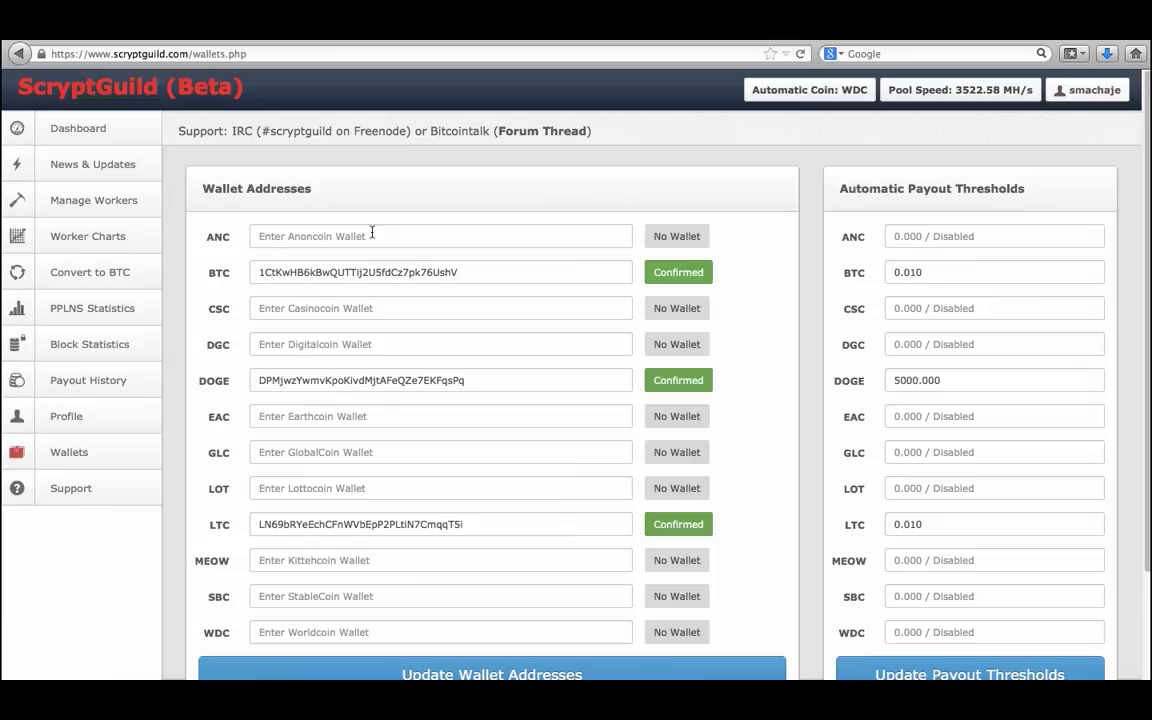
click(467, 270)
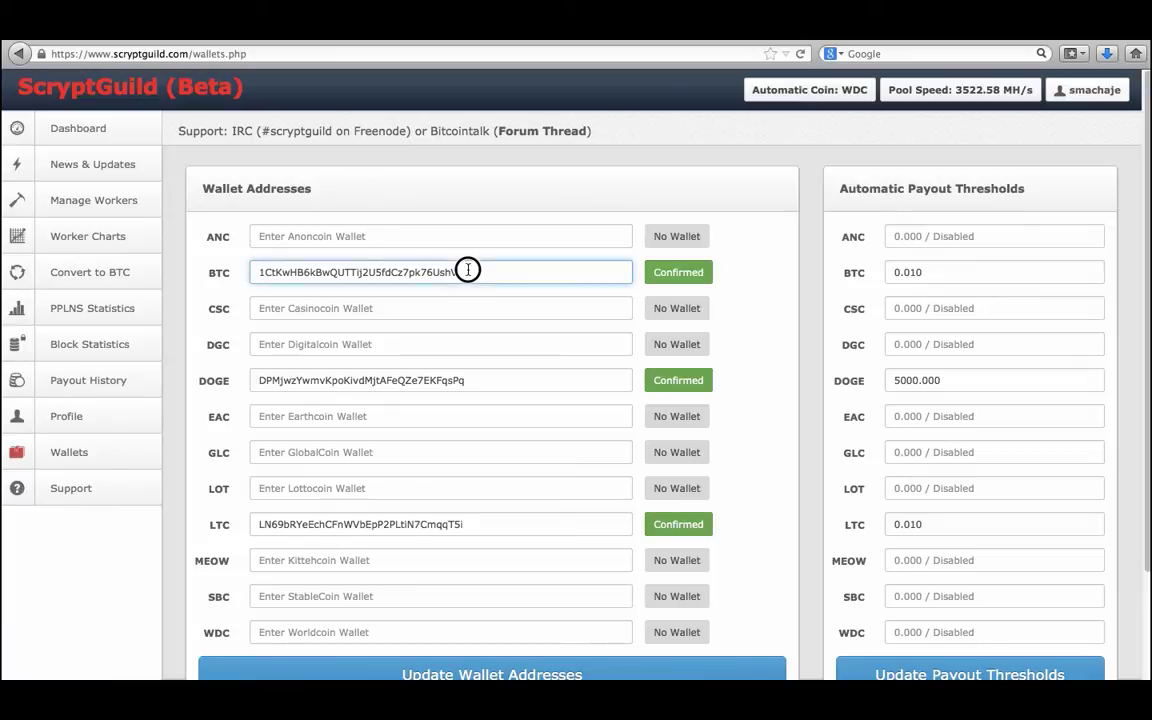
shift+click(250, 275)
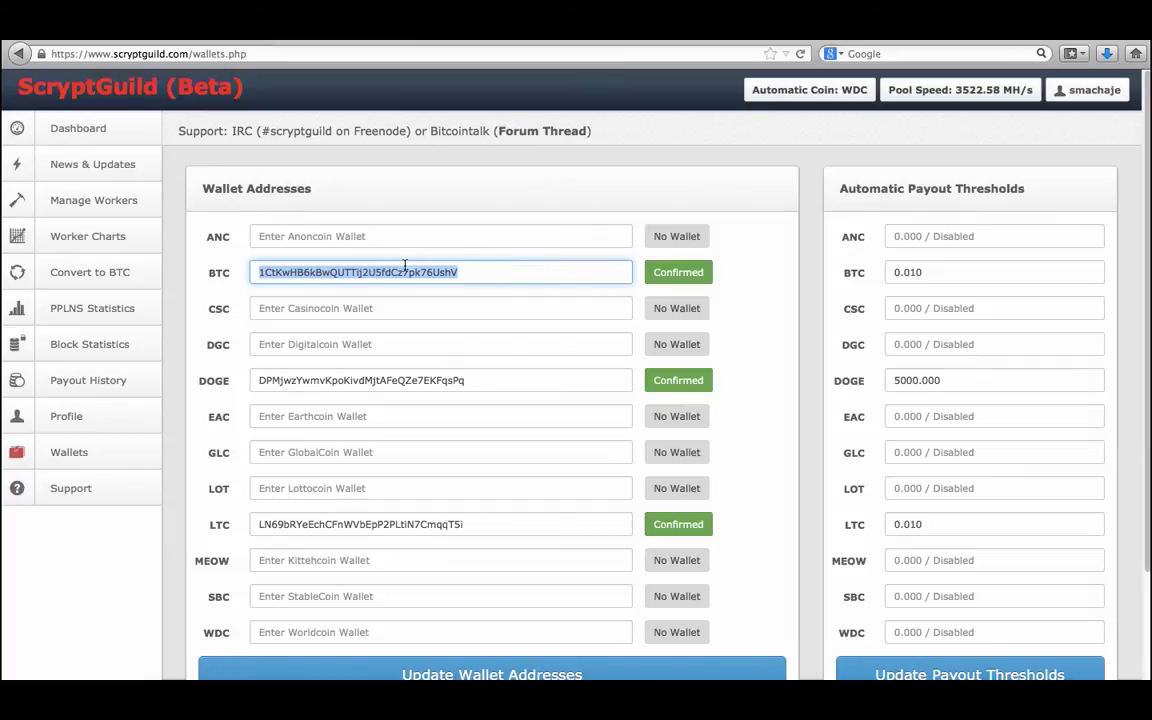
click(250, 40)
Open Coinbase's Bitcoin Addresses page to compare its receiving address with the pool's BTC address.
click(150, 40)
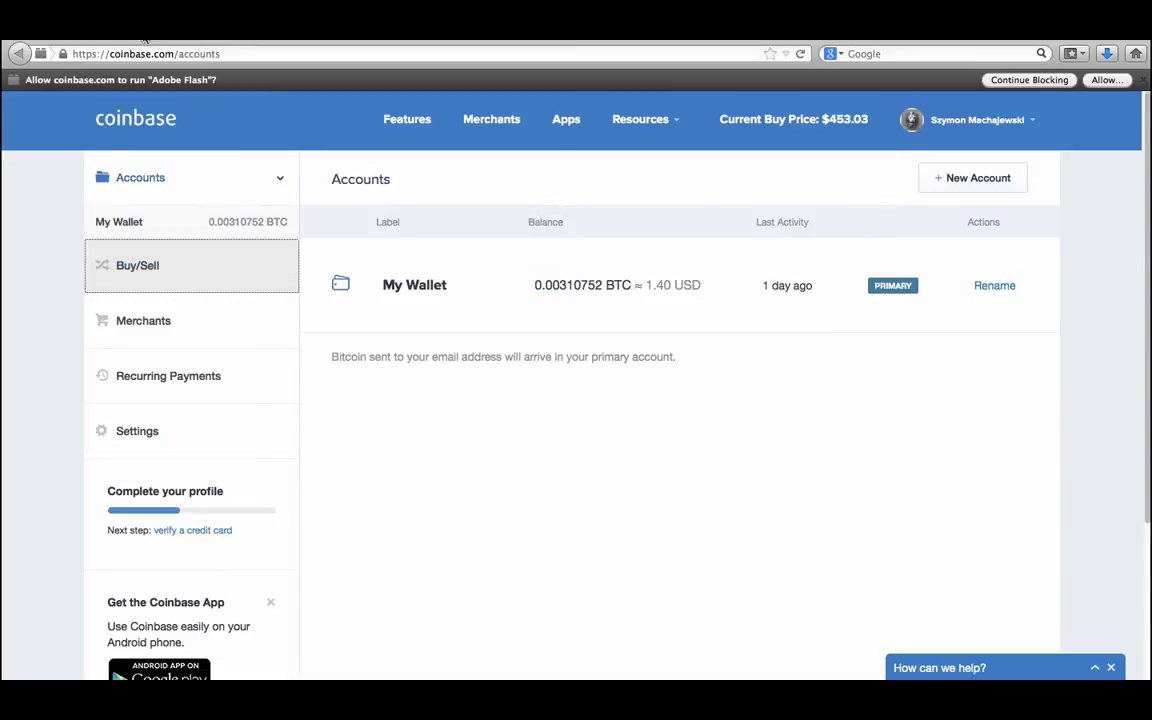
click(50, 40)
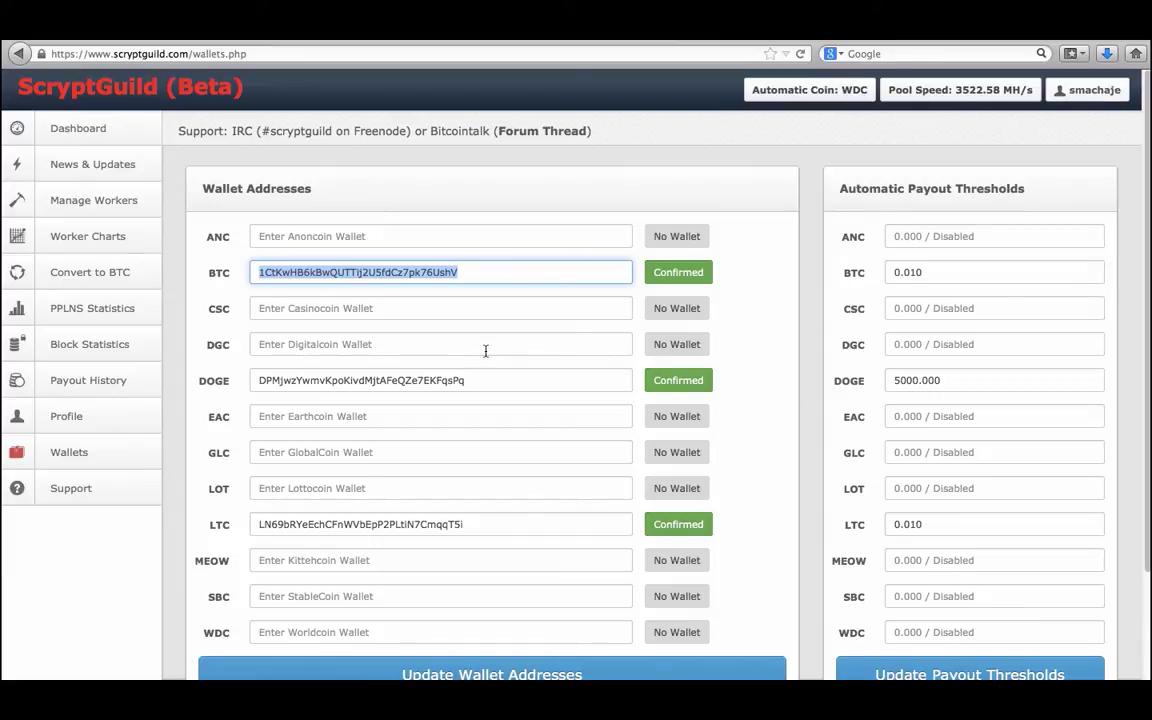
Select the DOGE and LTC payout addresses, then highlight DogeVault's 15283.10103107 DOGE balance.
double_click(390, 379)
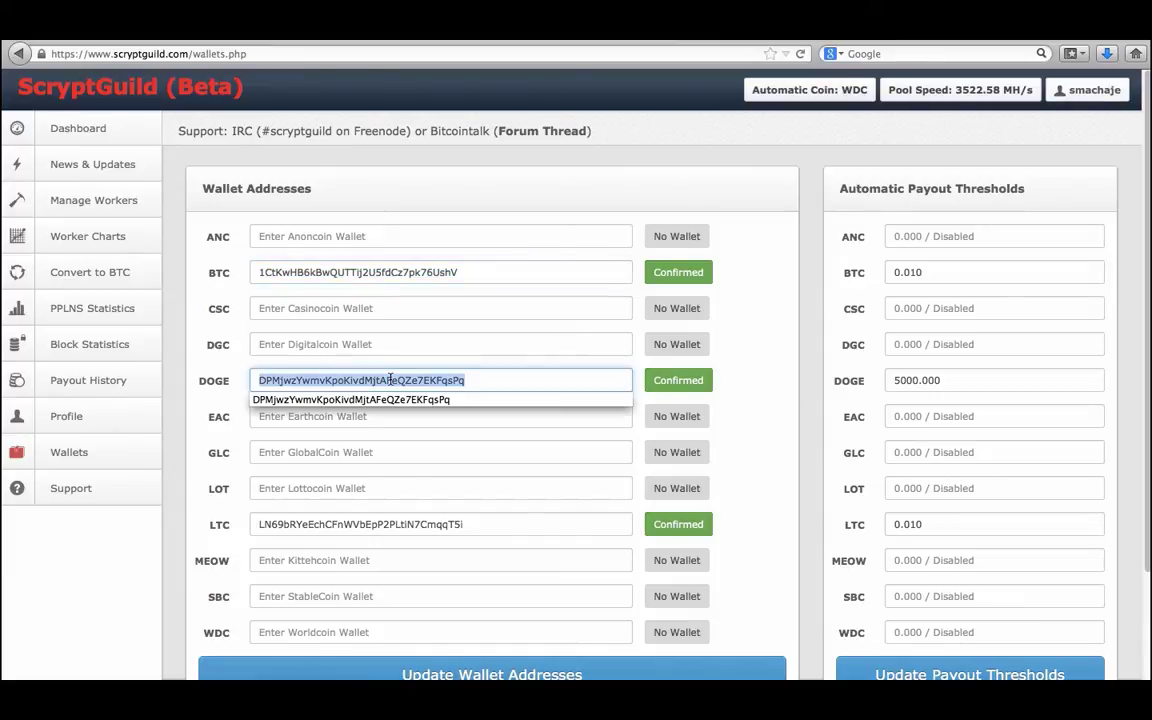
double_click(313, 524)
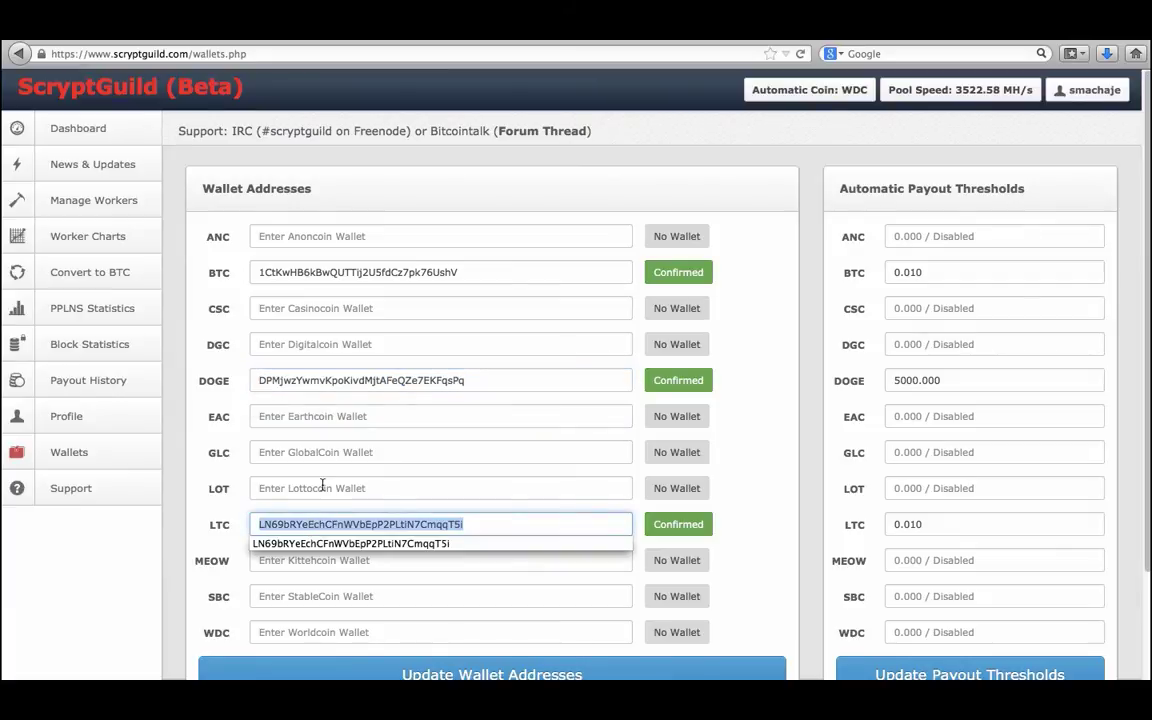
click(226, 457)
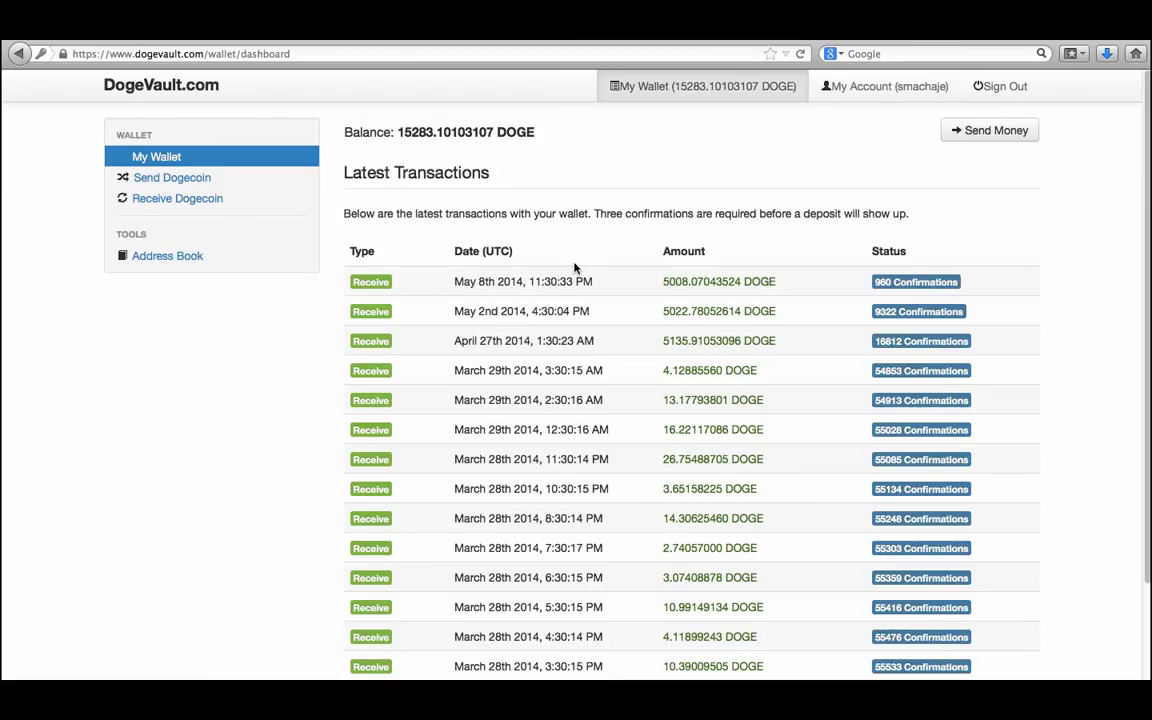
double_click(414, 131)
Bring up the Litecoin-Qt wallet with its 0.08251974 LTC balance and three incoming payments.
click(717, 650)
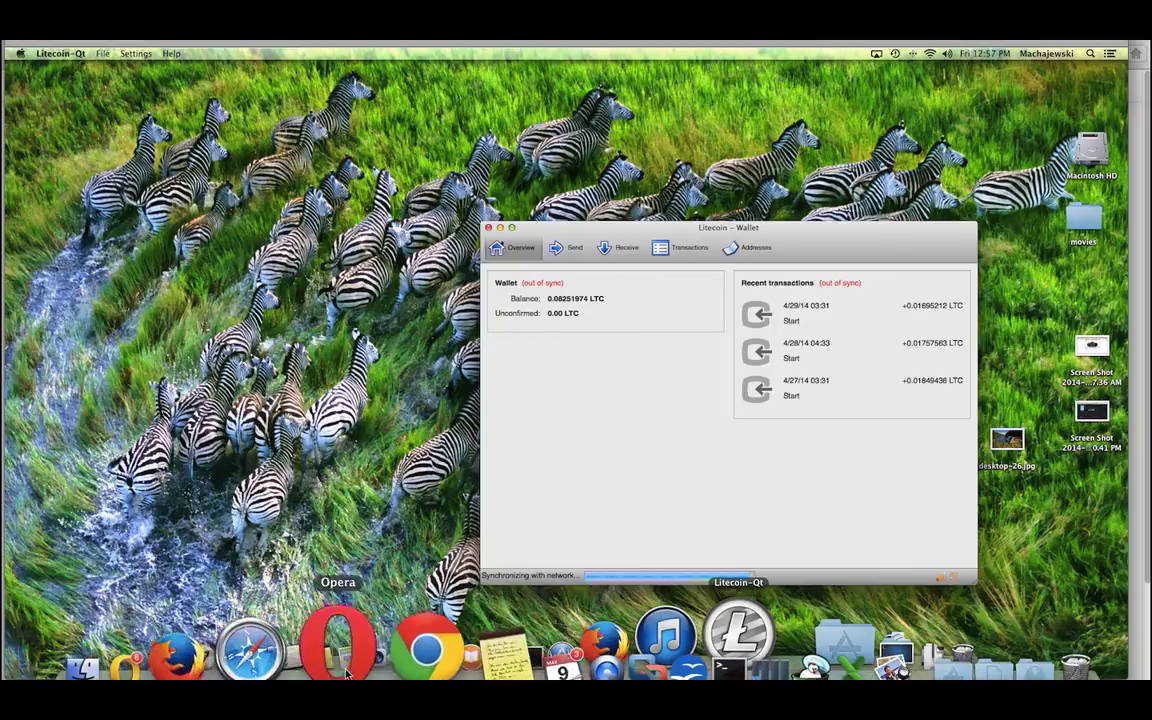
Bring back the DogeVault dashboard showing the 15283.10103107 DOGE balance and received transactions.
click(265, 655)
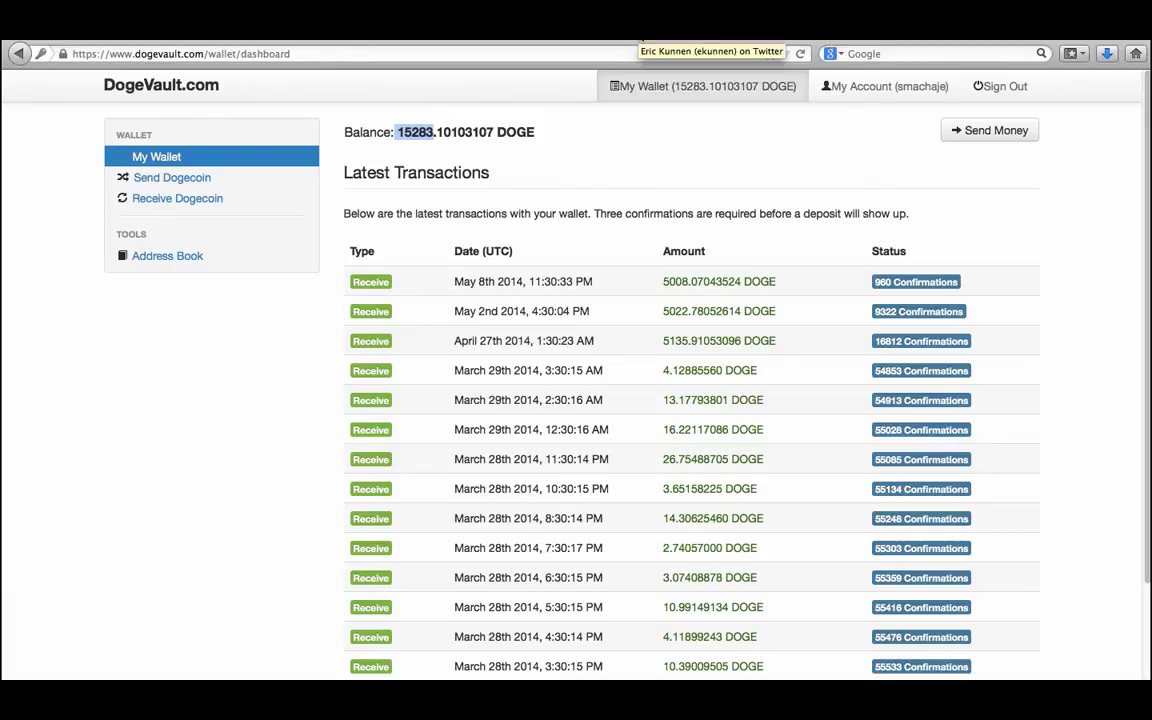
Switch to the Twitter profile and scroll down its timeline to the GVSU Tech Showcase photos.
click(643, 43)
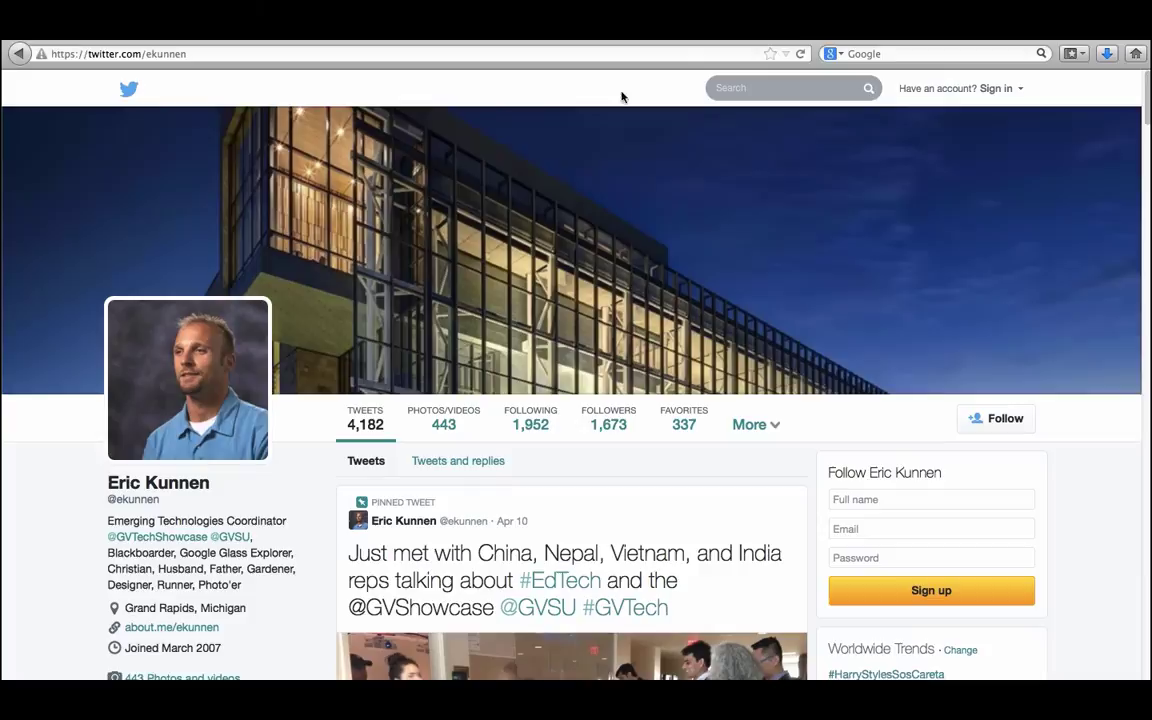
scroll(576, 433, down, 2)
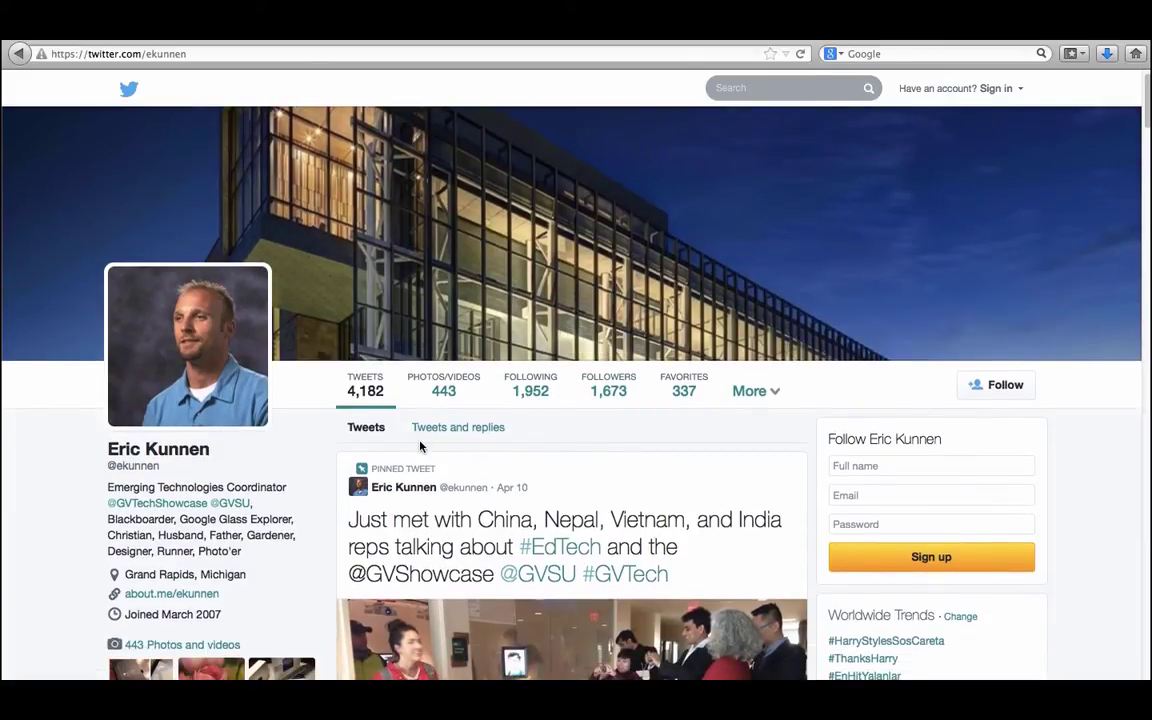
scroll(420, 446, down, 5)
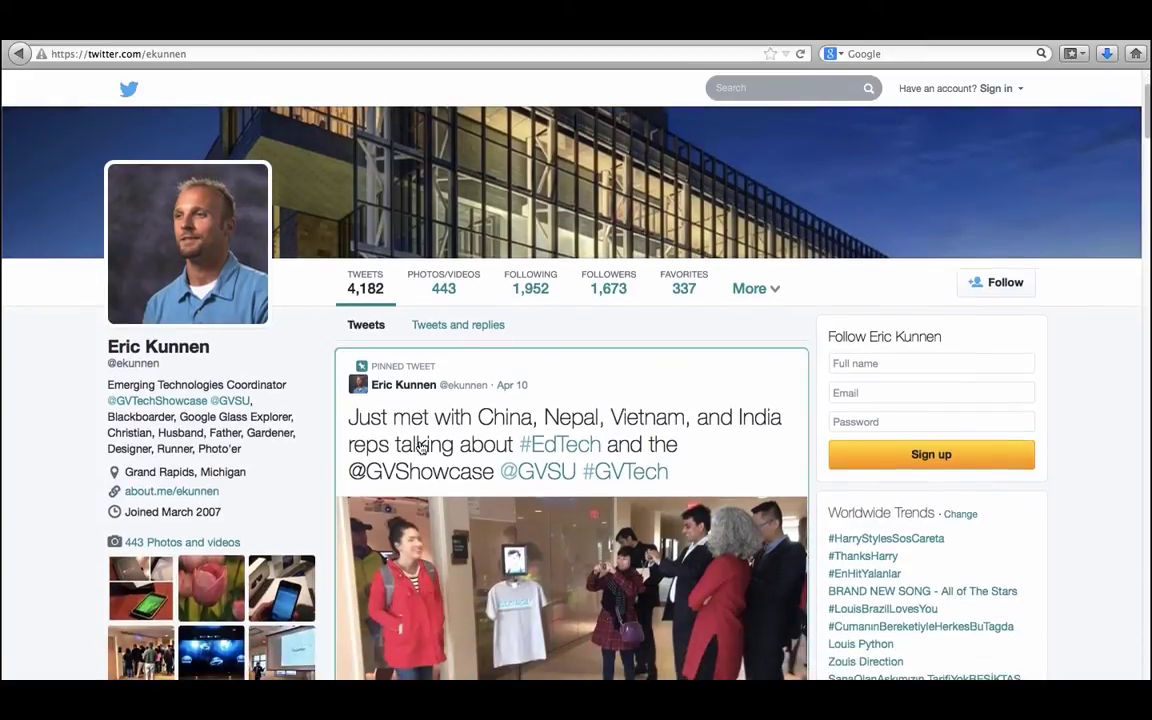
scroll(420, 442, down, 4)
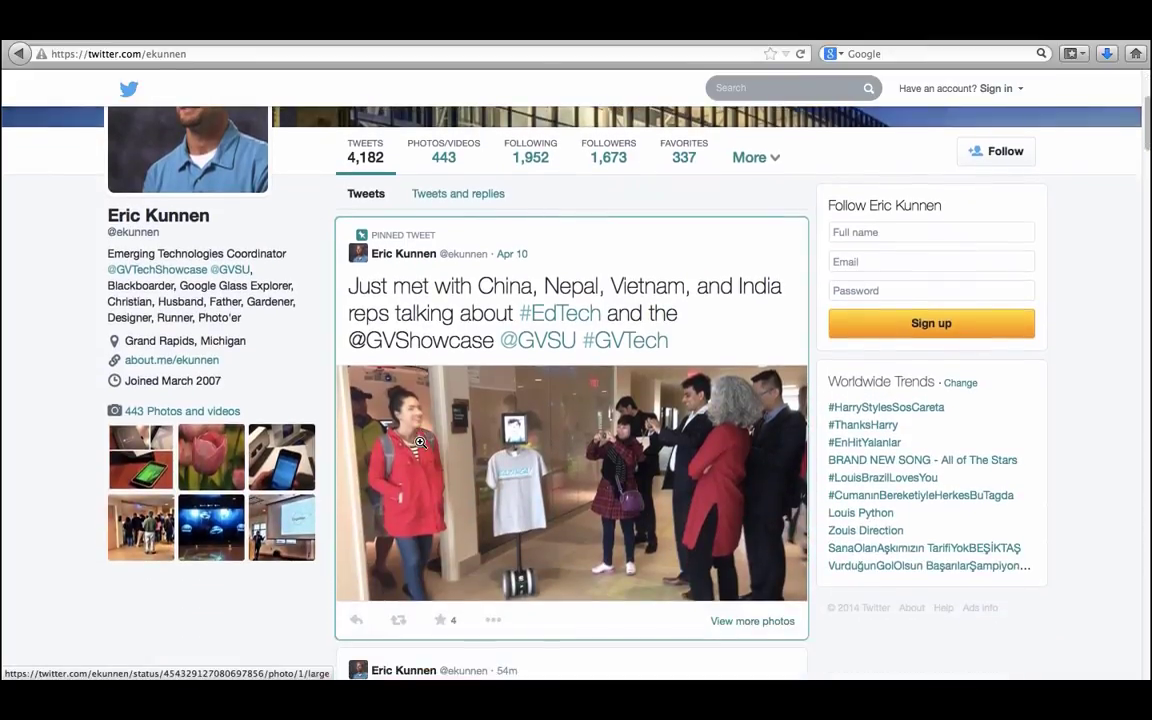
scroll(420, 442, down, 15)
scroll(420, 442, down, 20)
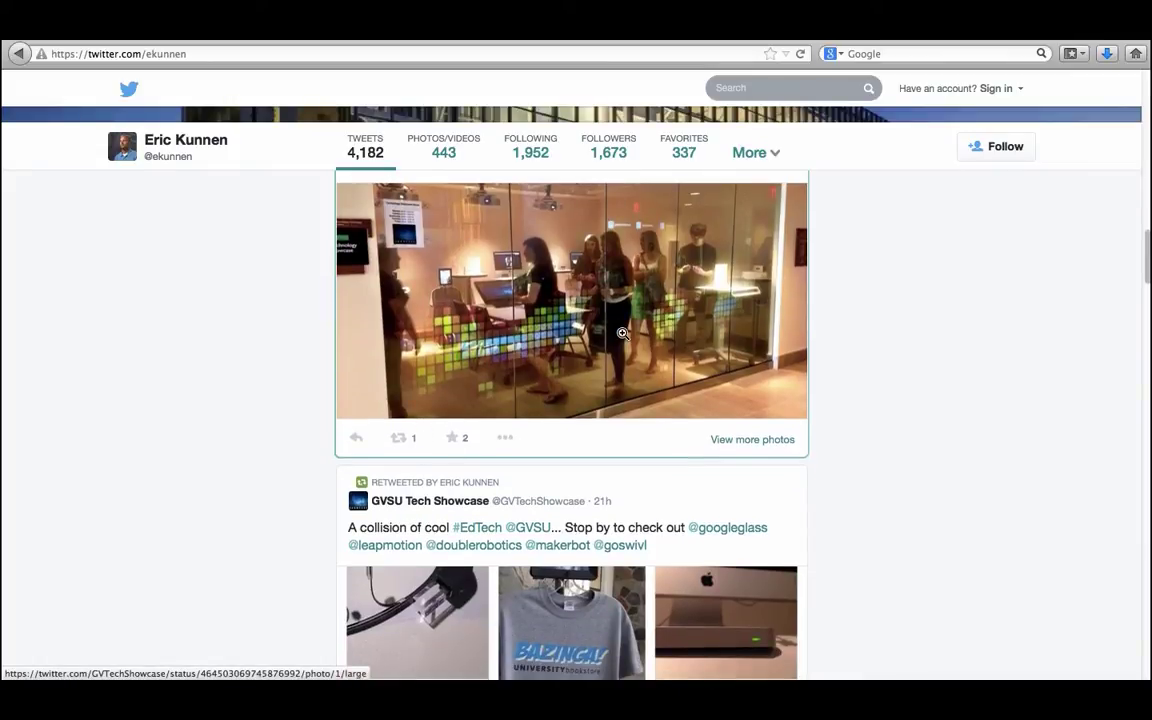
scroll(622, 333, down, 4)
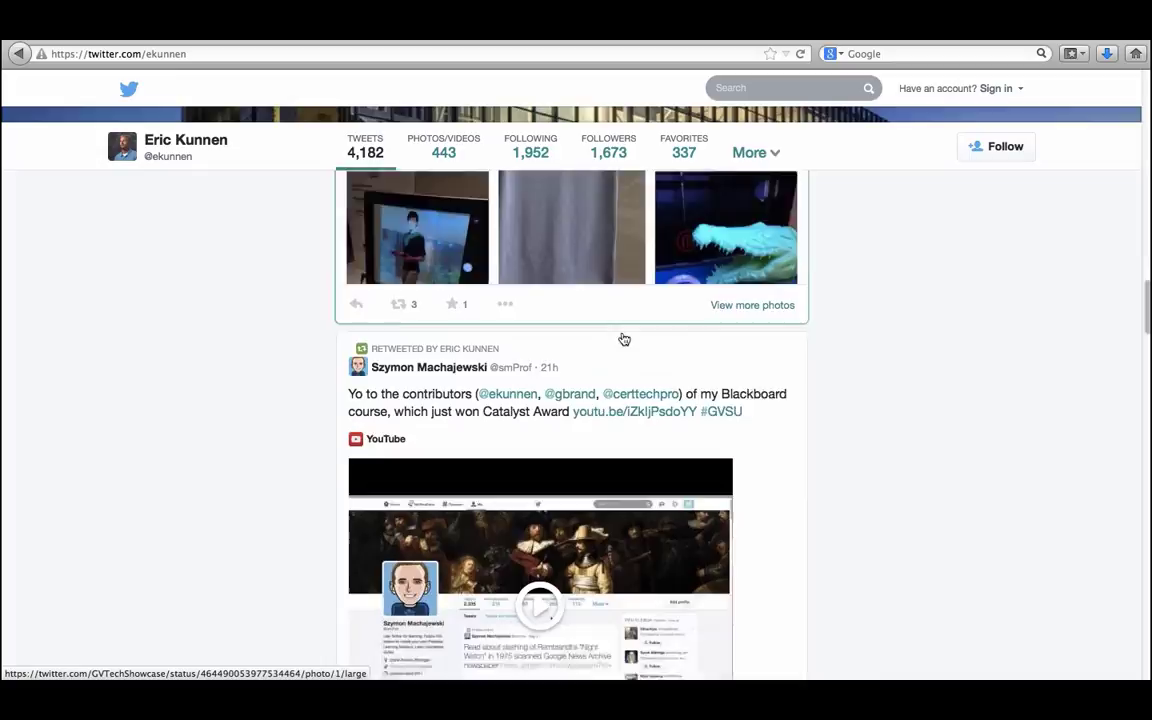
scroll(624, 340, down, 10)
scroll(624, 340, down, 15)
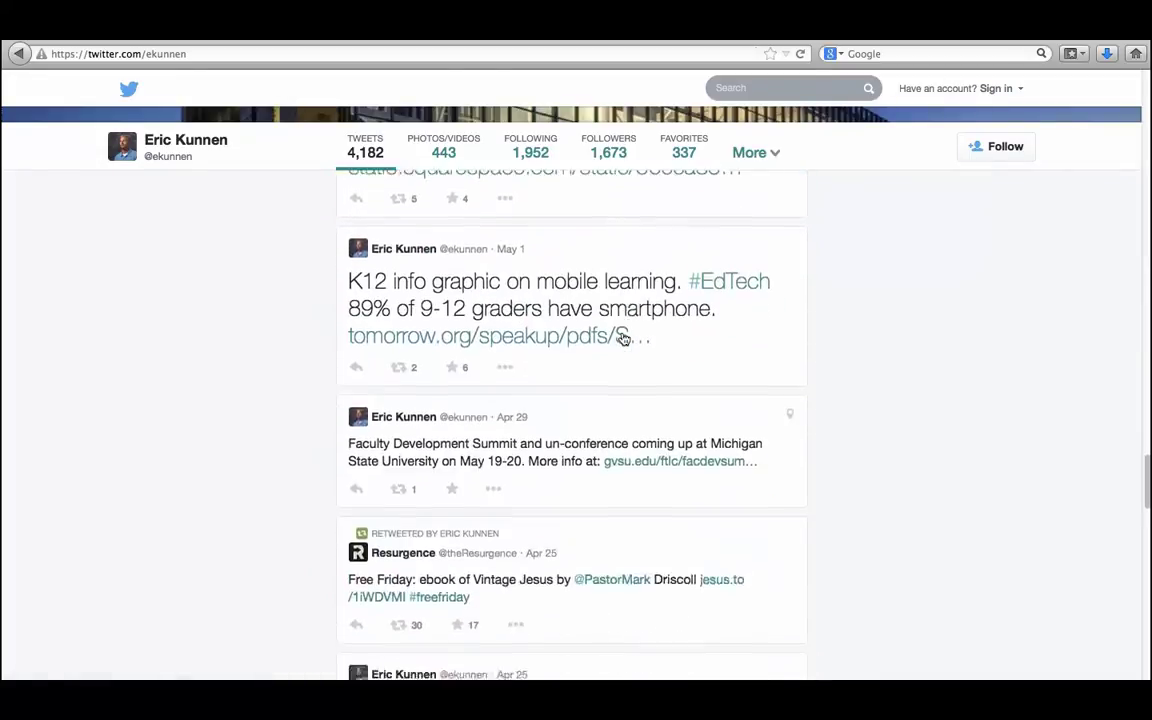
scroll(624, 340, down, 5)
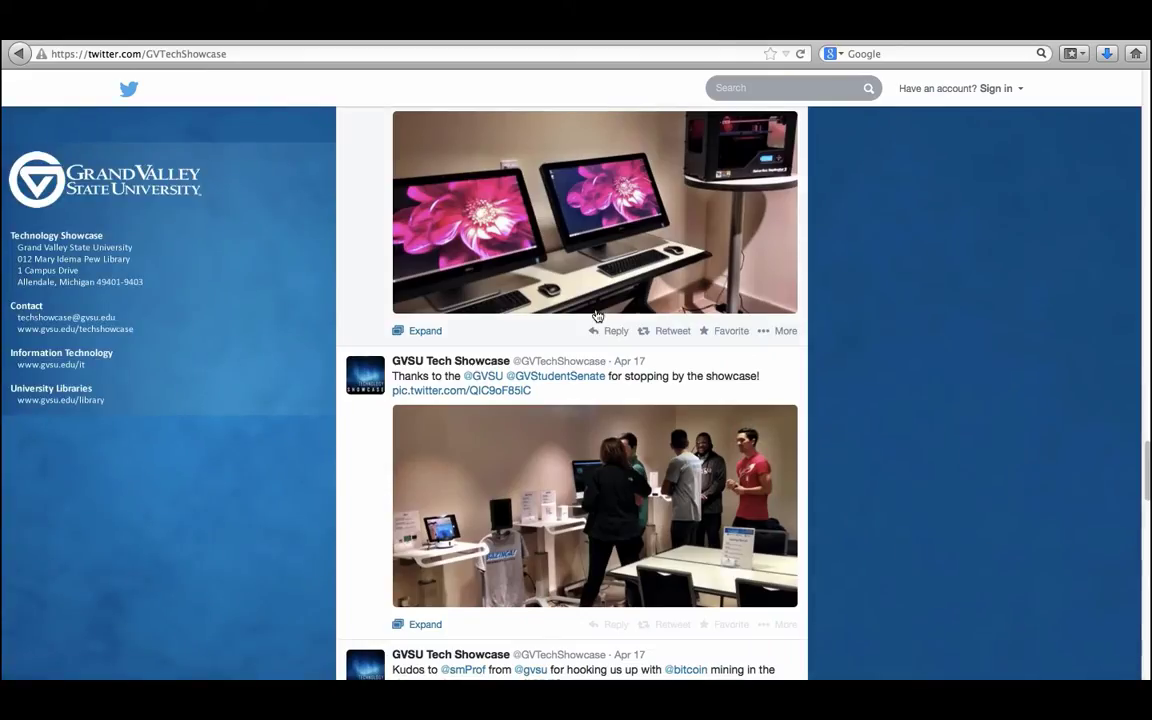
Expand the 'Kudos' tweet to show its full GridSeed bitcoin-mining photo.
scroll(597, 316, down, 5)
scroll(597, 316, down, 2)
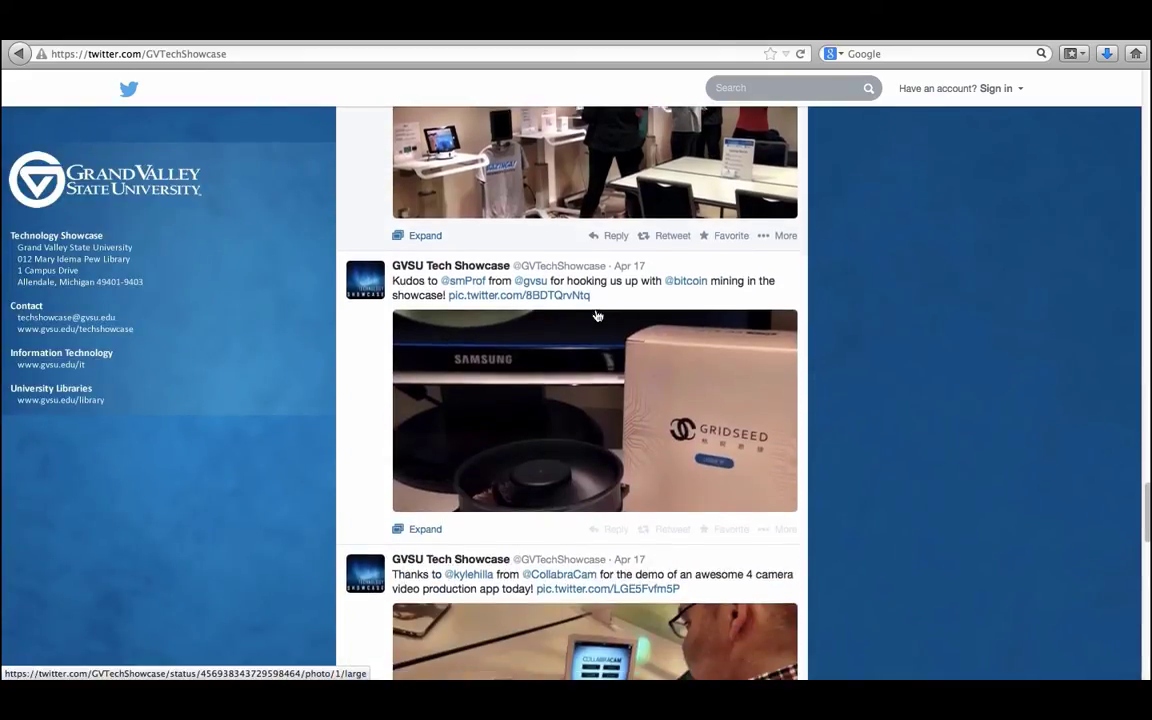
click(560, 406)
scroll(968, 416, down, 3)
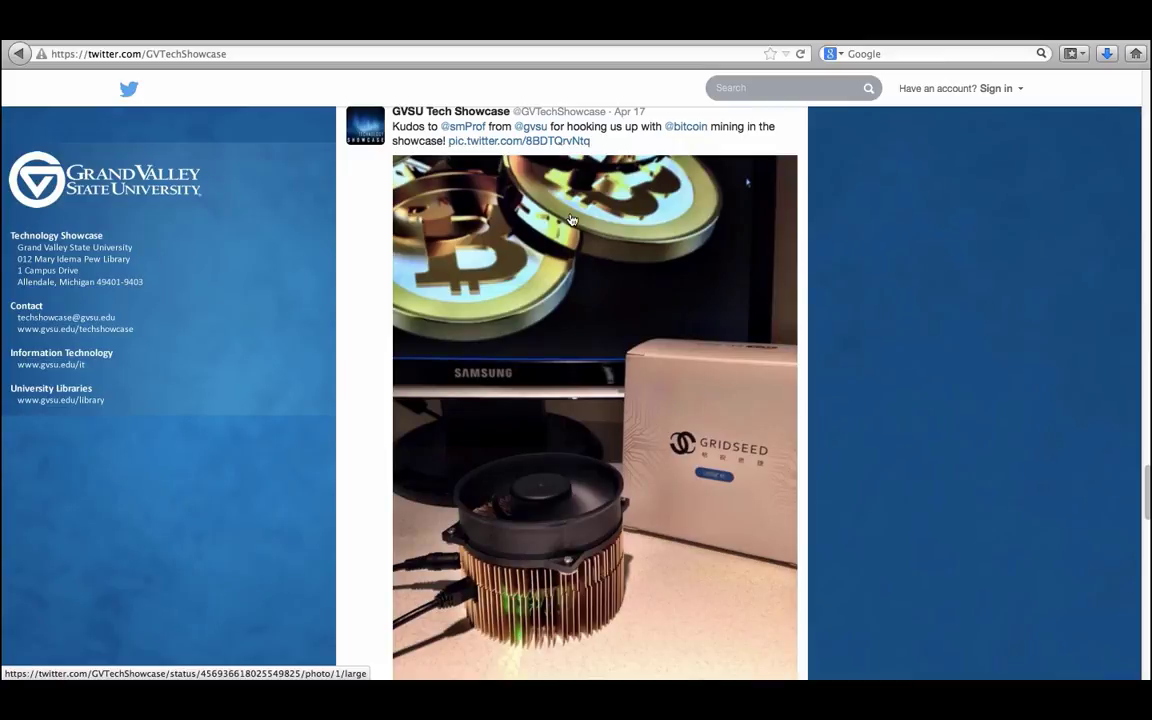
scroll(571, 219, down, 1)
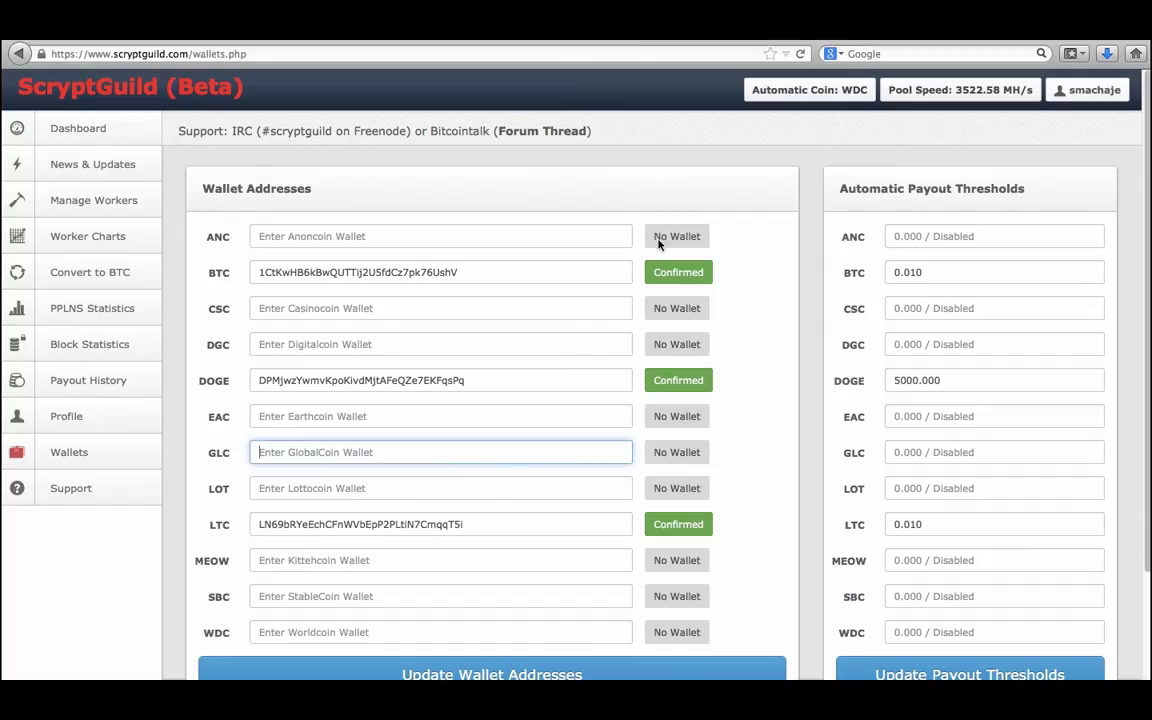
Open the Dashboard, check each worker's speed in Worker Summary, then return to the balances.
click(82, 132)
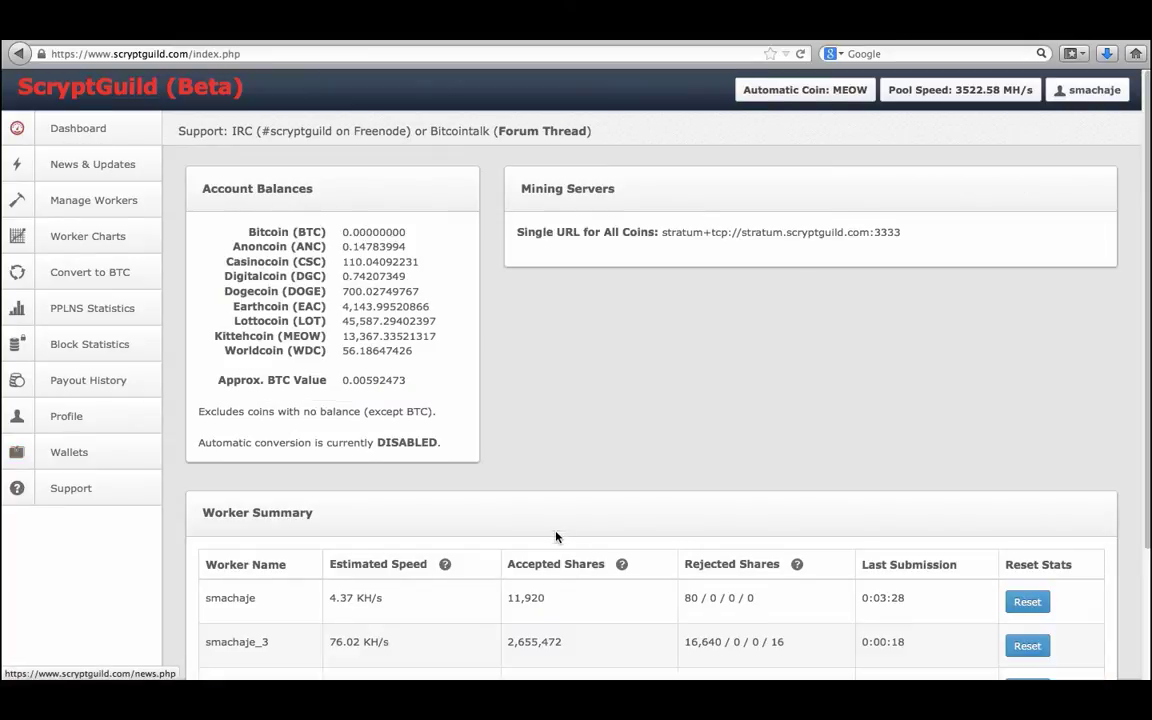
scroll(555, 535, down, 3)
drag(395, 564, 321, 562)
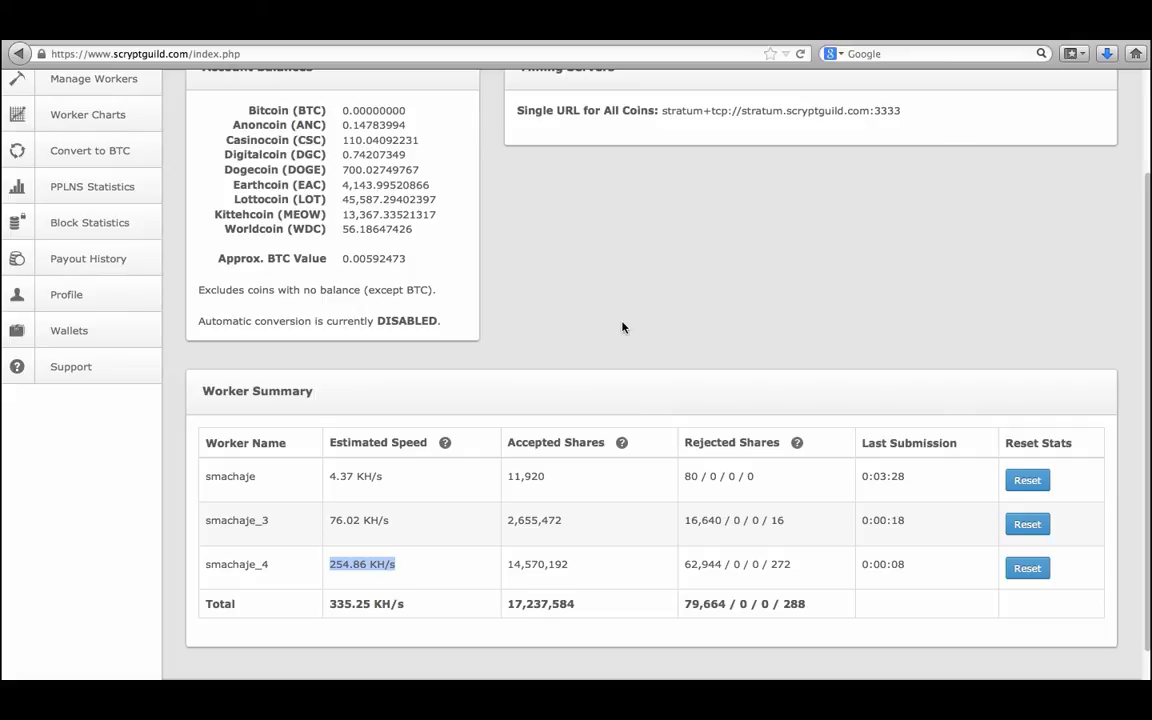
scroll(622, 327, up, 3)
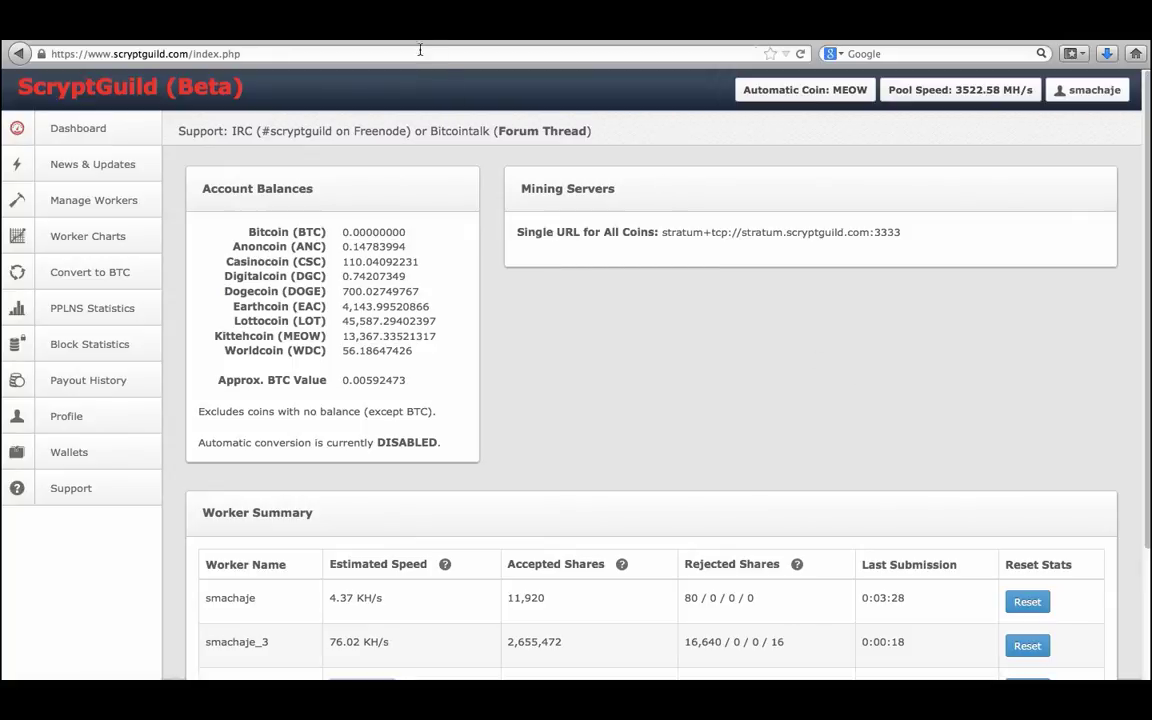
Switch to Coinbase and open the My Wallet account with its balance.
click(330, 40)
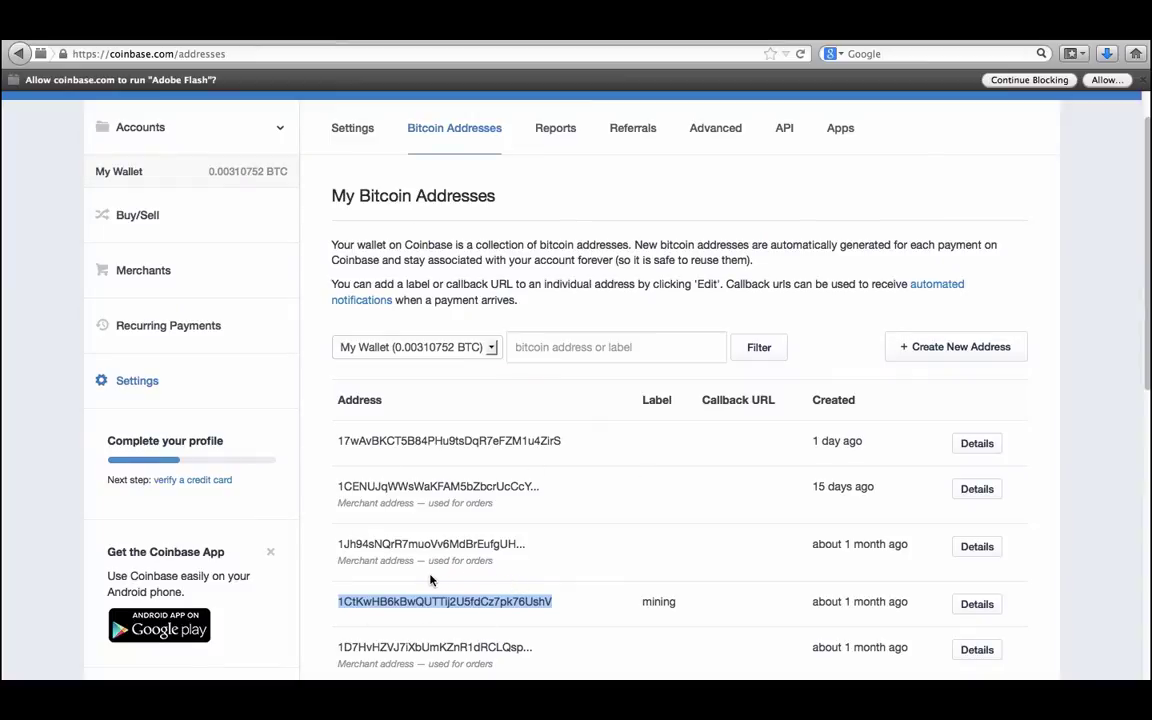
scroll(406, 262, up, 2)
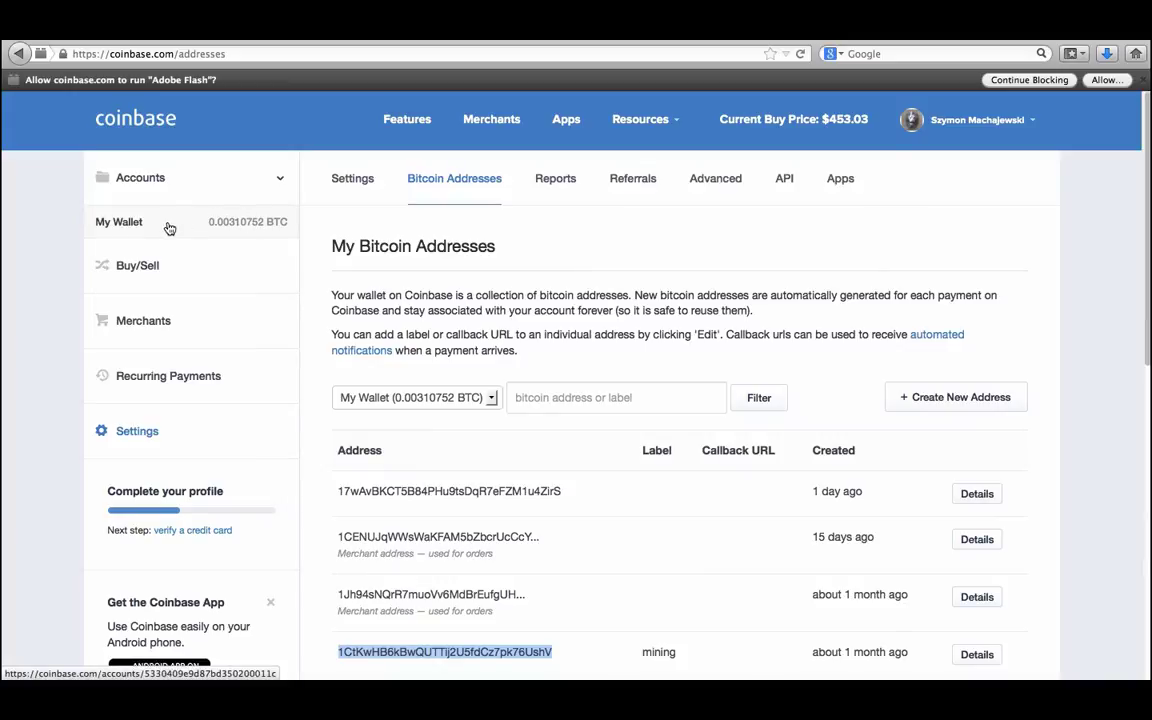
click(263, 228)
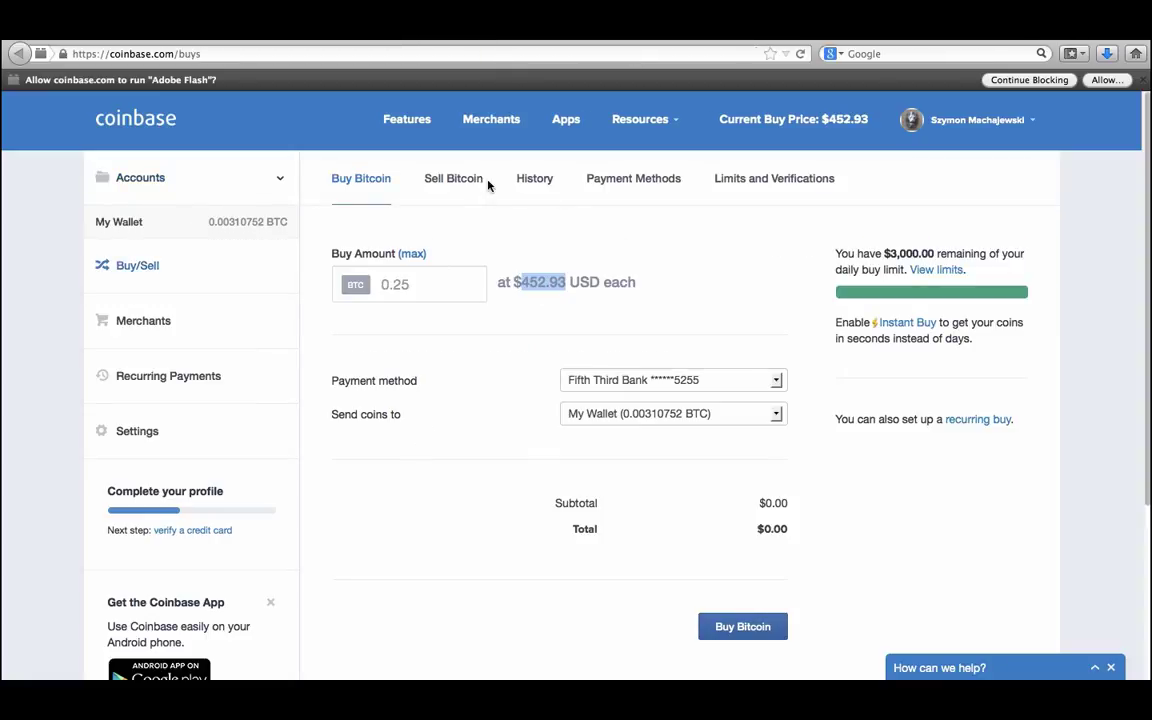
Open the Sell Bitcoin form with Fifth Third Bank as the payout method.
click(457, 183)
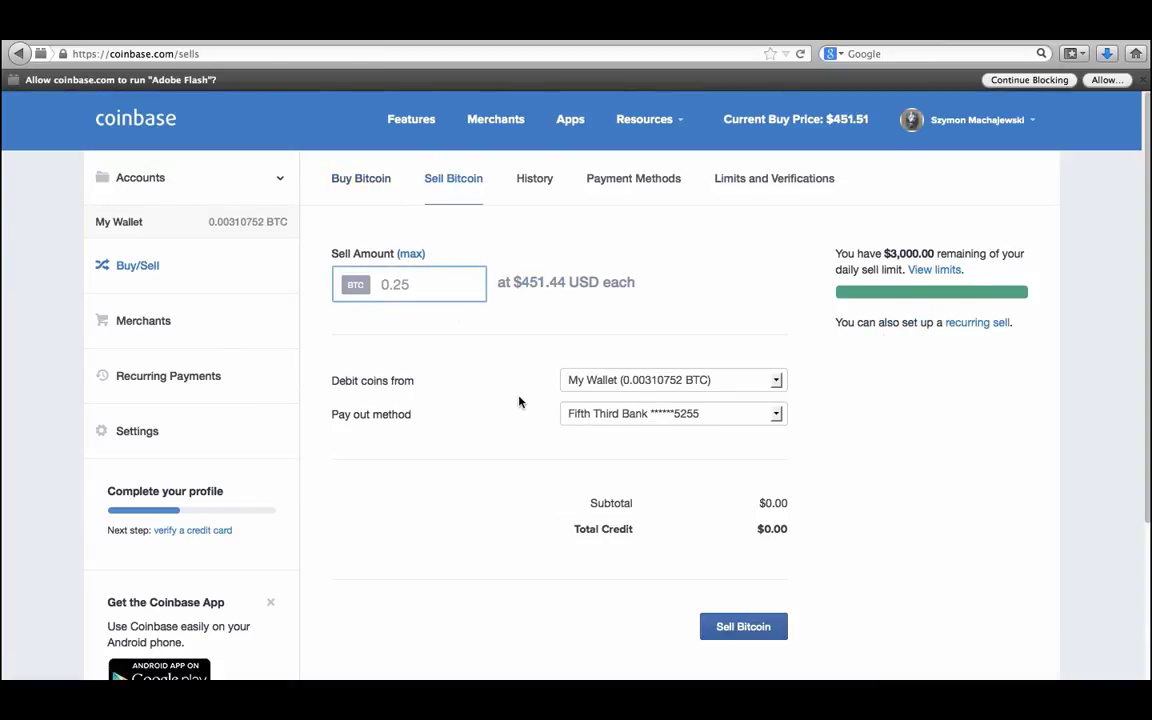
click(635, 414)
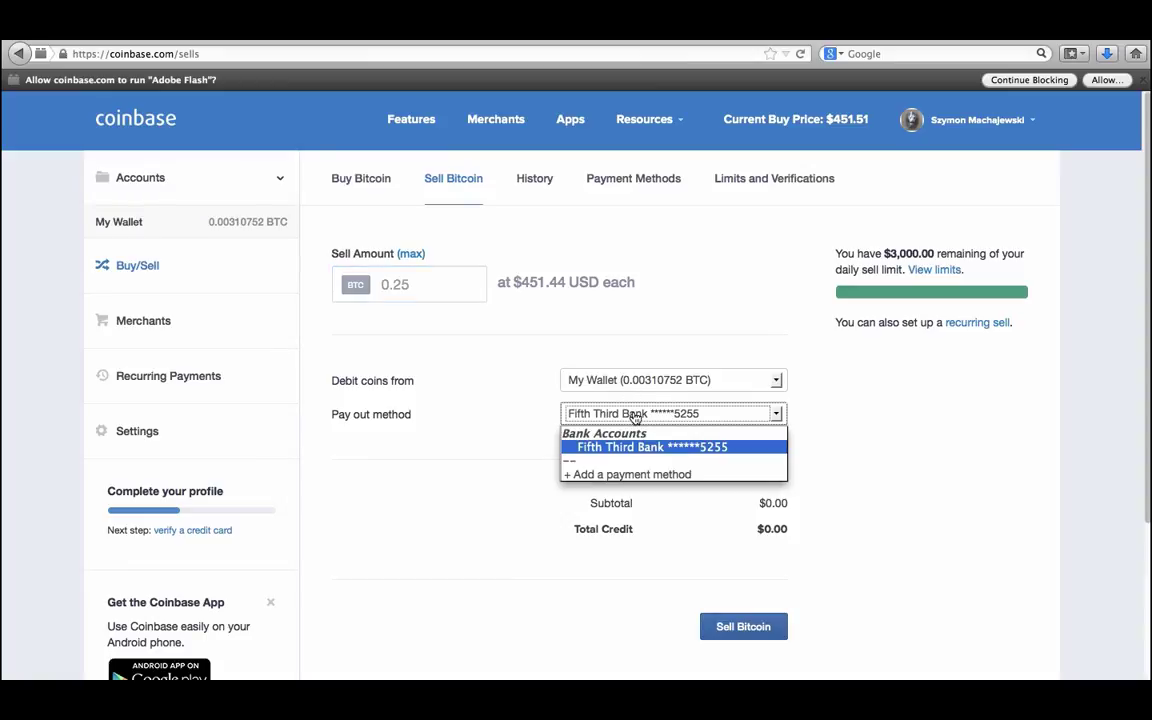
click(494, 418)
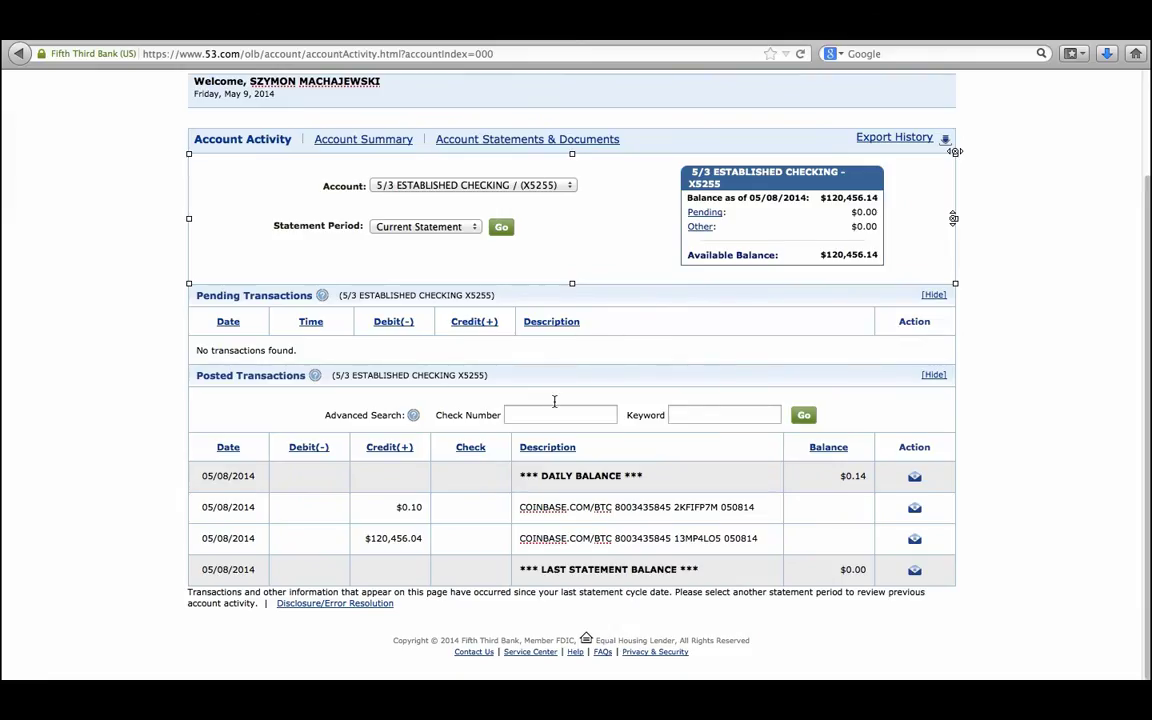
Highlight the large Coinbase credit's description in the checking activity, then select the page address.
drag(513, 538, 760, 538)
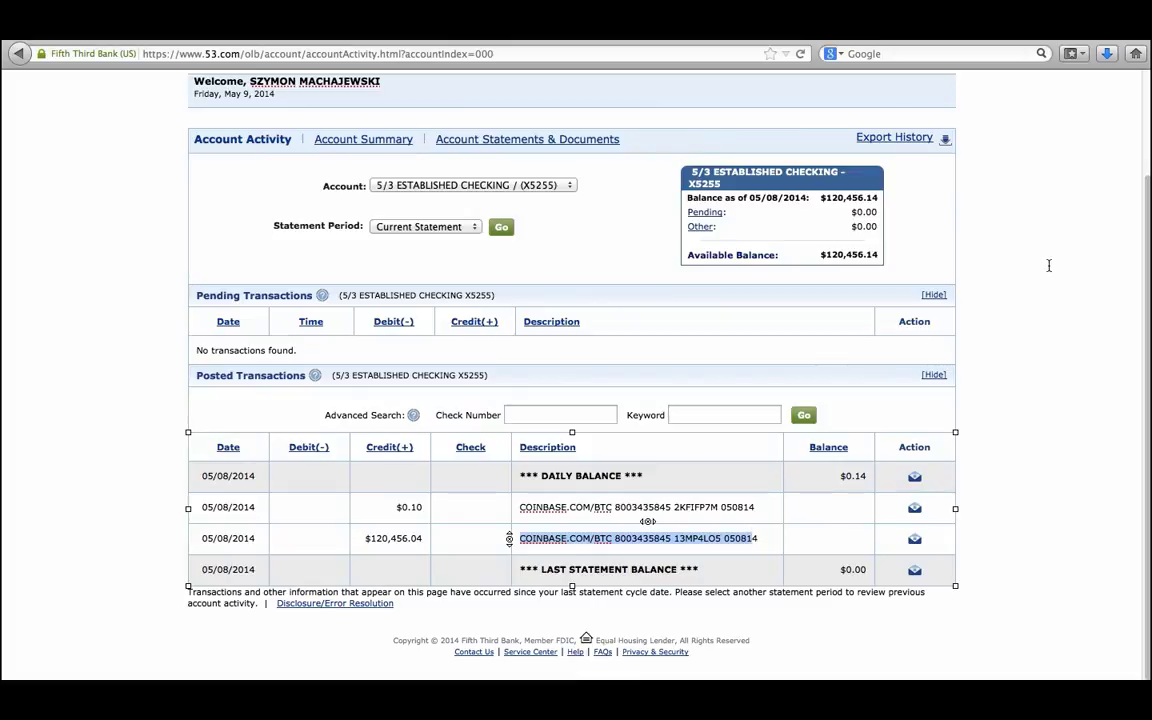
scroll(1049, 265, up, 2)
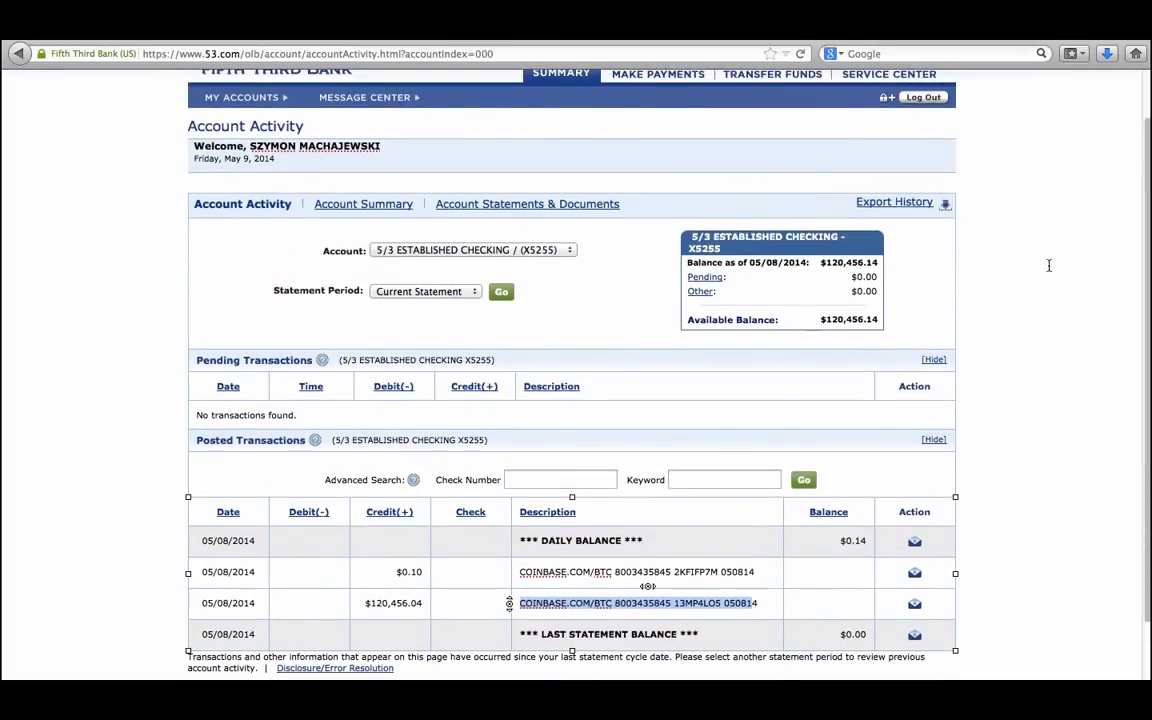
scroll(1049, 265, up, 2)
click(400, 53)
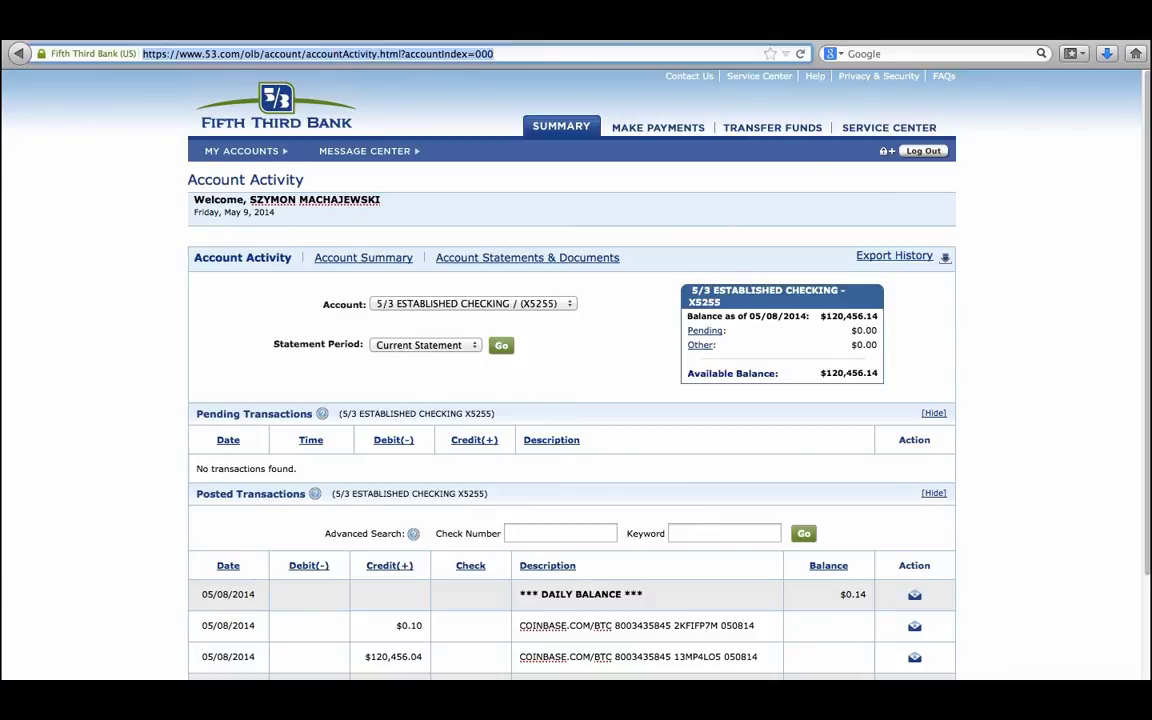
Reload Account Activity and review the $0.14 balance with Coinbase credits of $0.10 and $0.04.
key(Return)
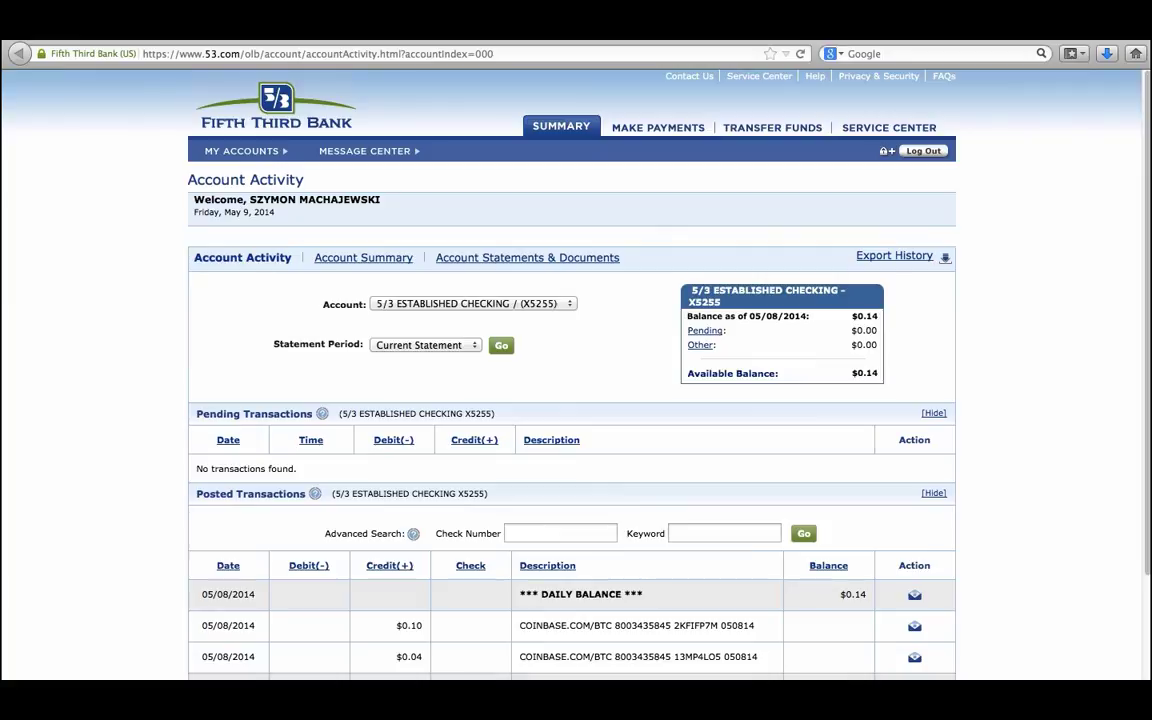
scroll(1041, 227, down, 2)
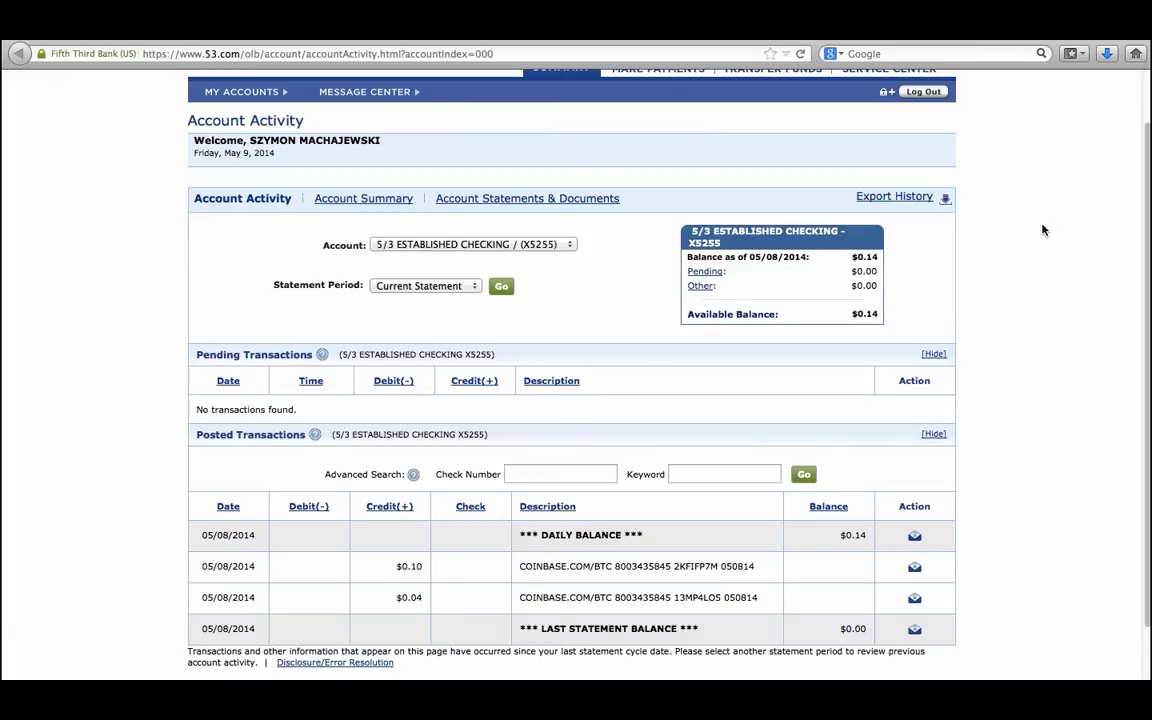
scroll(1039, 302, down, 2)
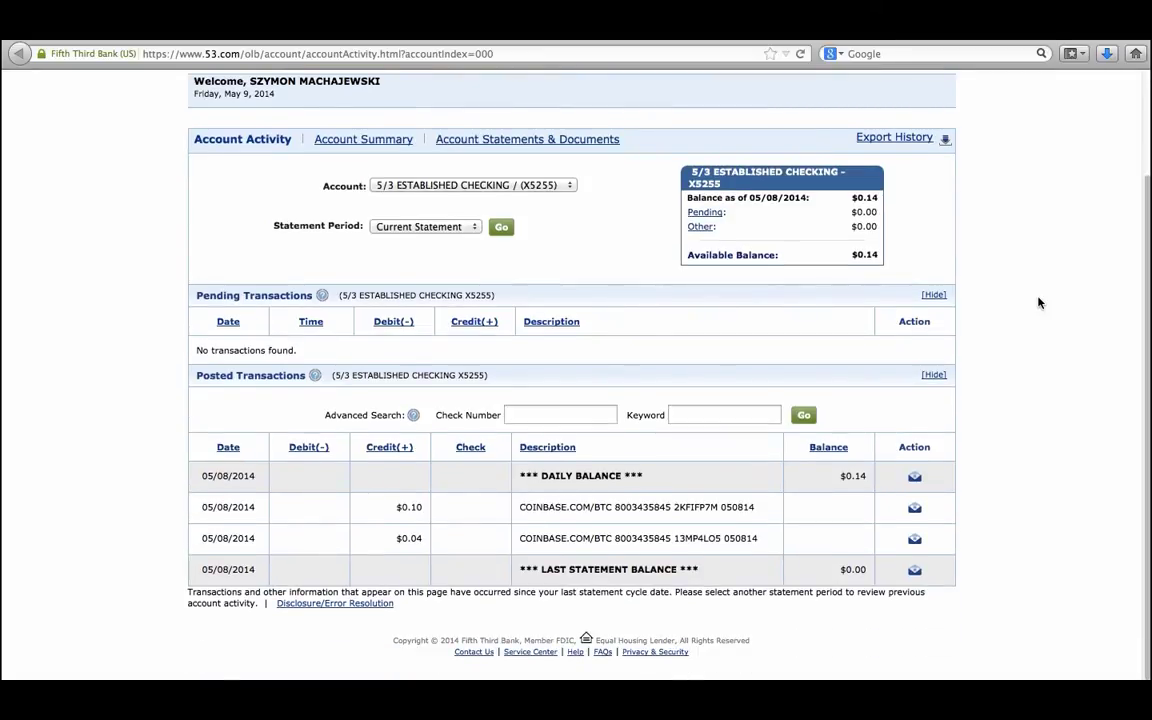
scroll(1039, 302, up, 1)
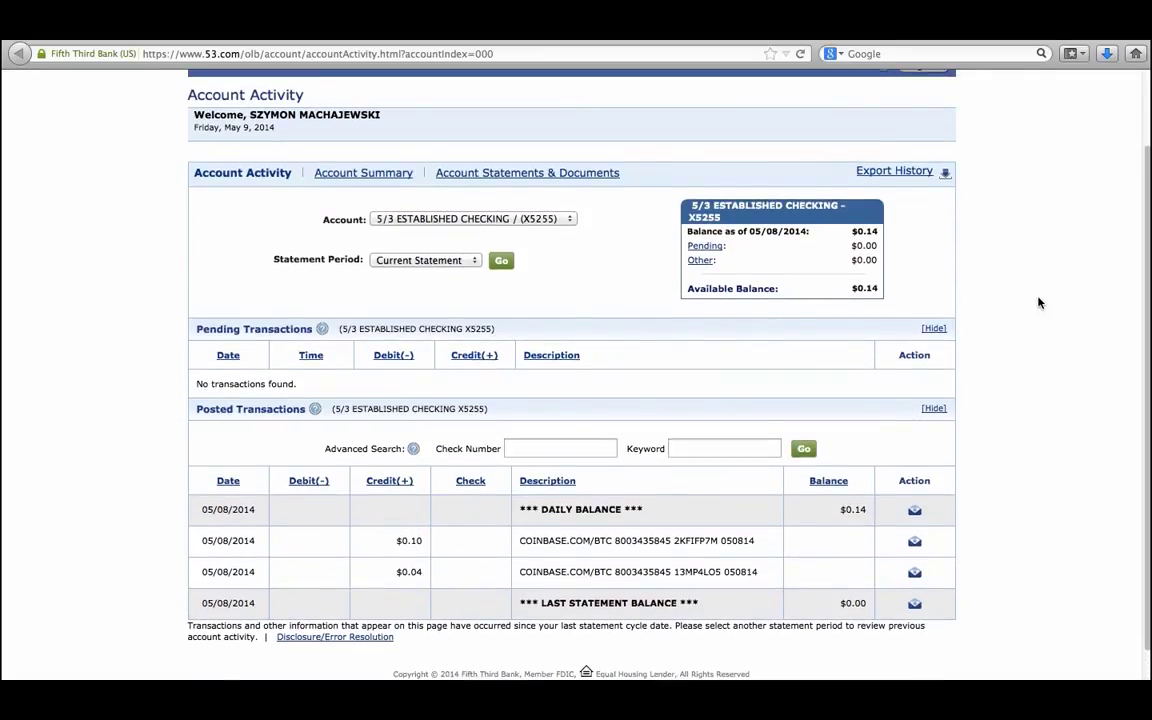
scroll(1039, 302, up, 2)
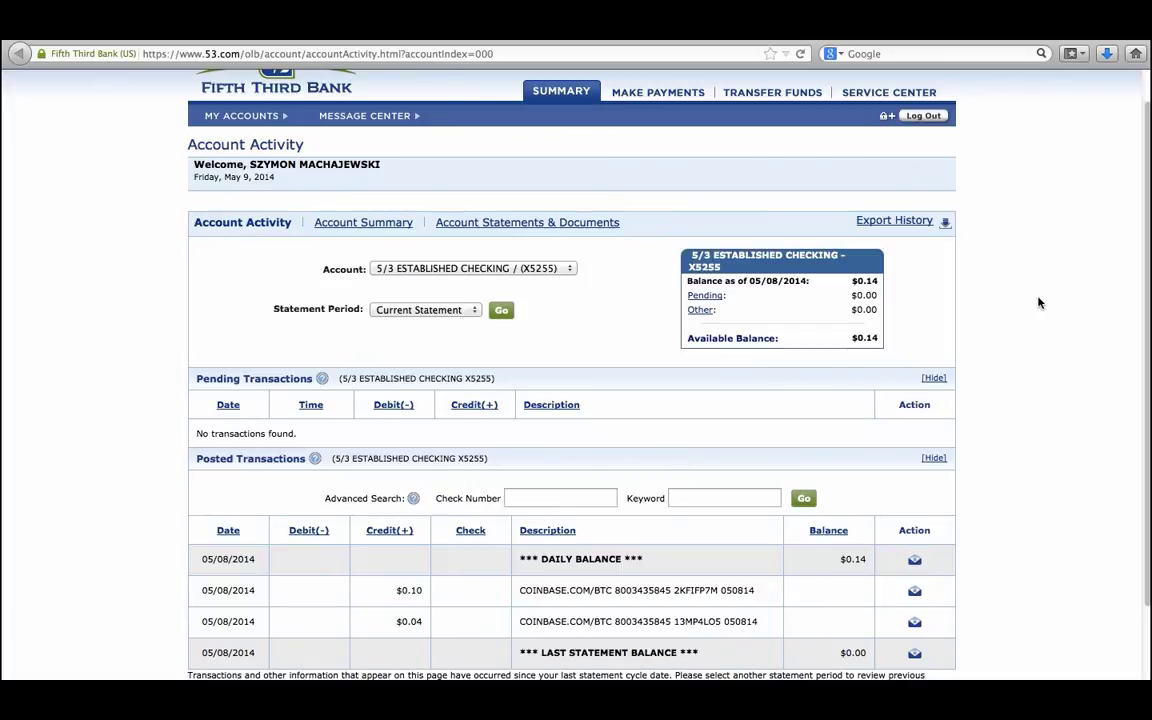